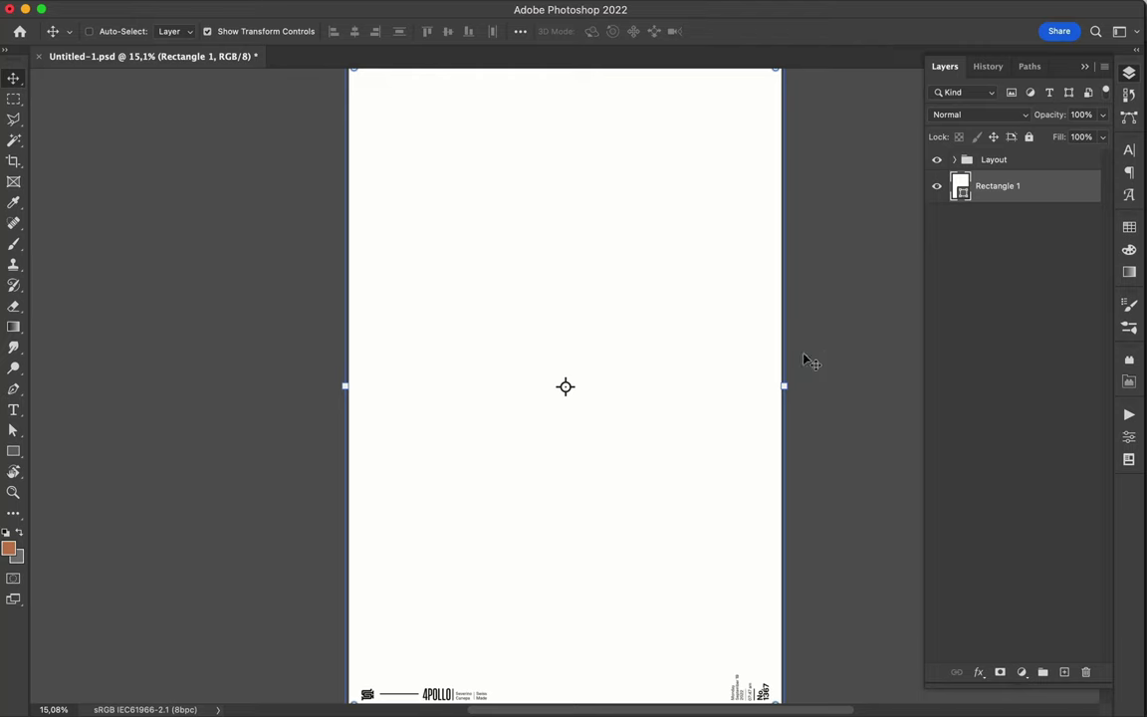
Set the background rectangle's fill to black #000000
key(a)
click(125, 31)
click(333, 62)
text(000000)
key(Return)
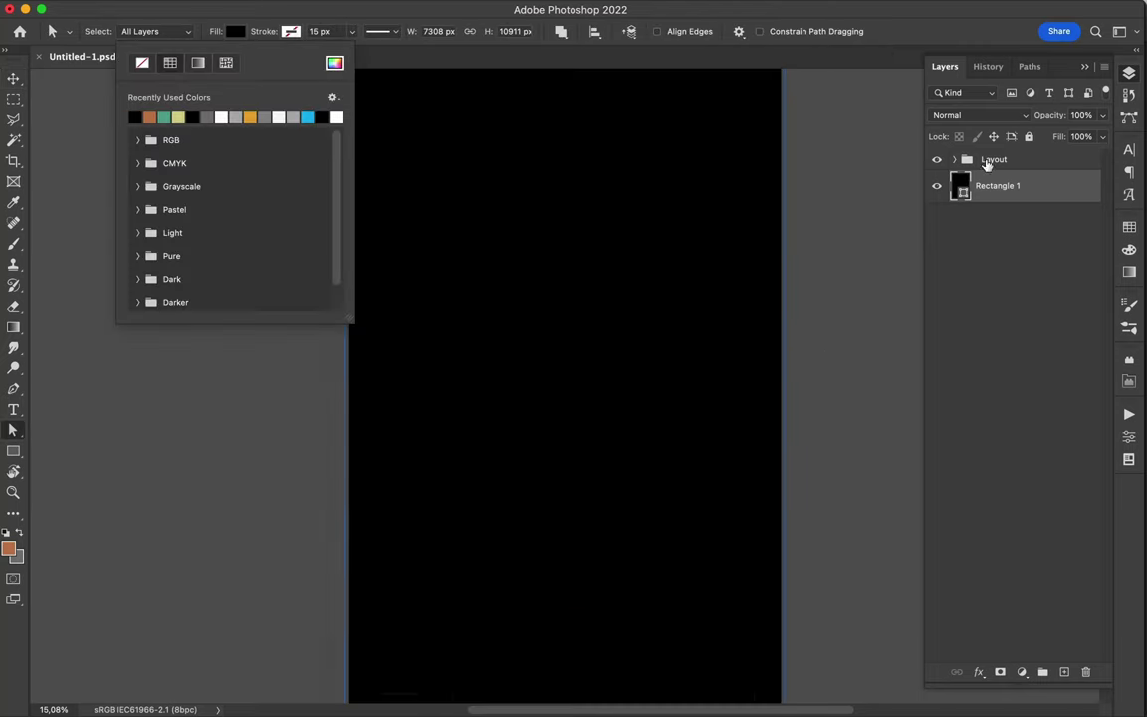
click(955, 159)
Make the footer text layers in the Layout group white (#ffffff)
click(1012, 218)
super+click(1012, 250)
super+click(1027, 545)
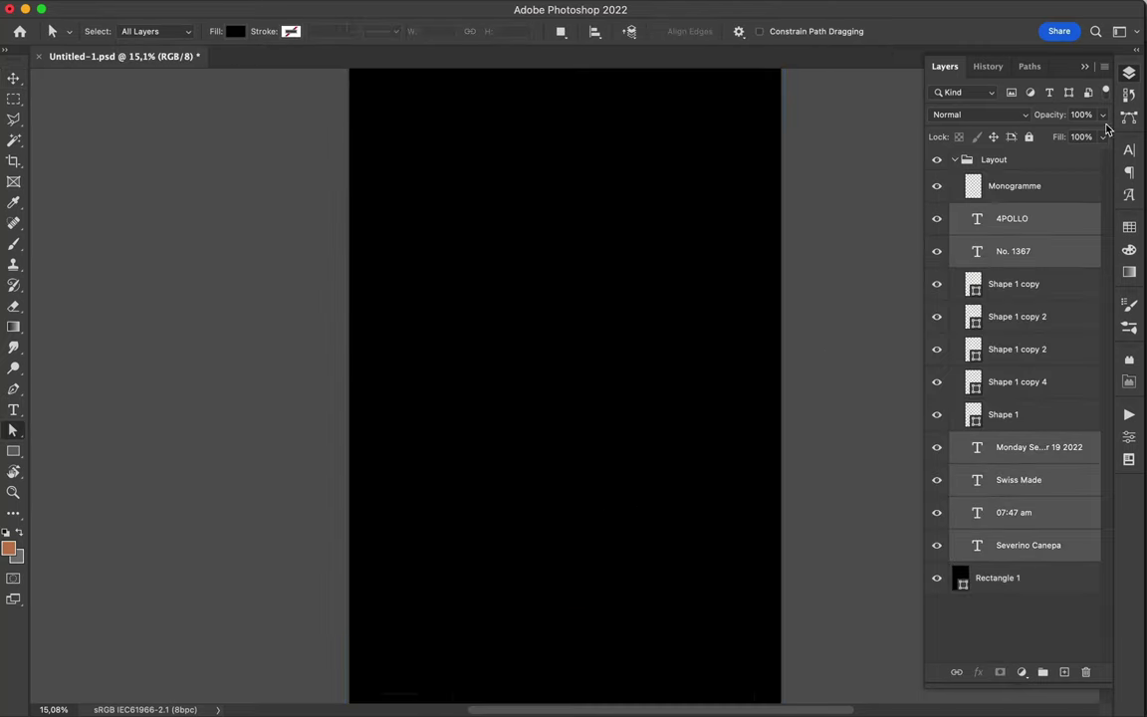
click(1075, 238)
text(ffffff)
key(Return)
click(1012, 284)
Fill the footer shapes white and merge a white rectangle into the bottom-left monogram
shift+click(1003, 414)
click(235, 31)
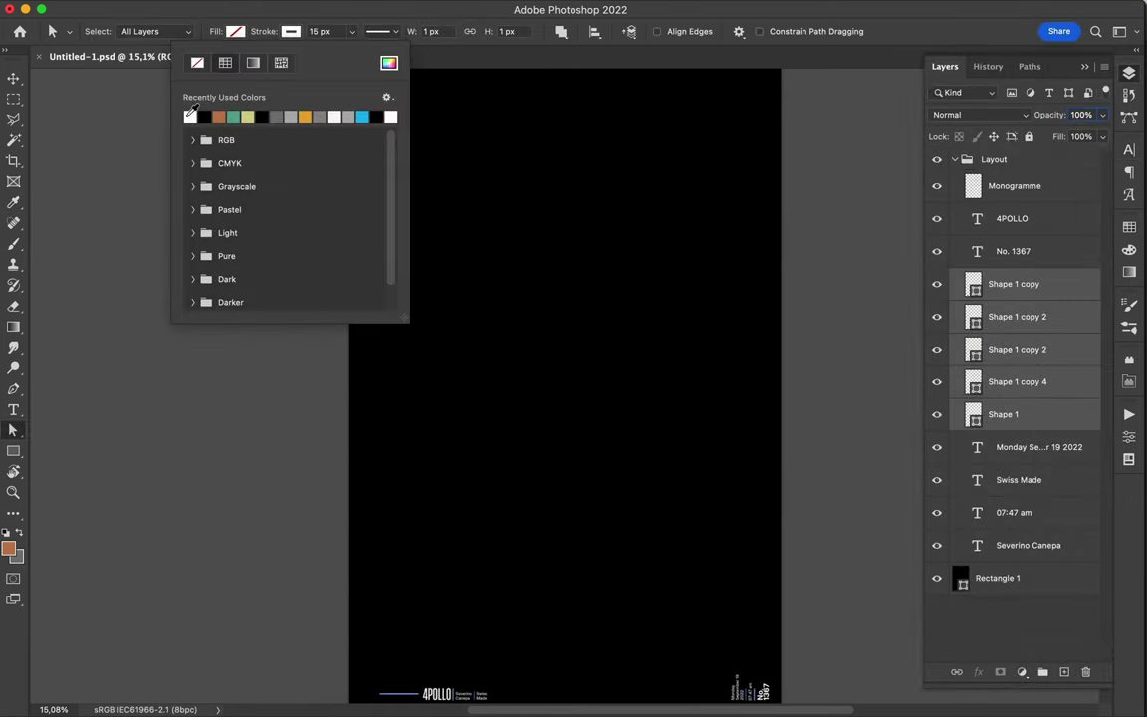
key(u)
drag(351, 604, 381, 637)
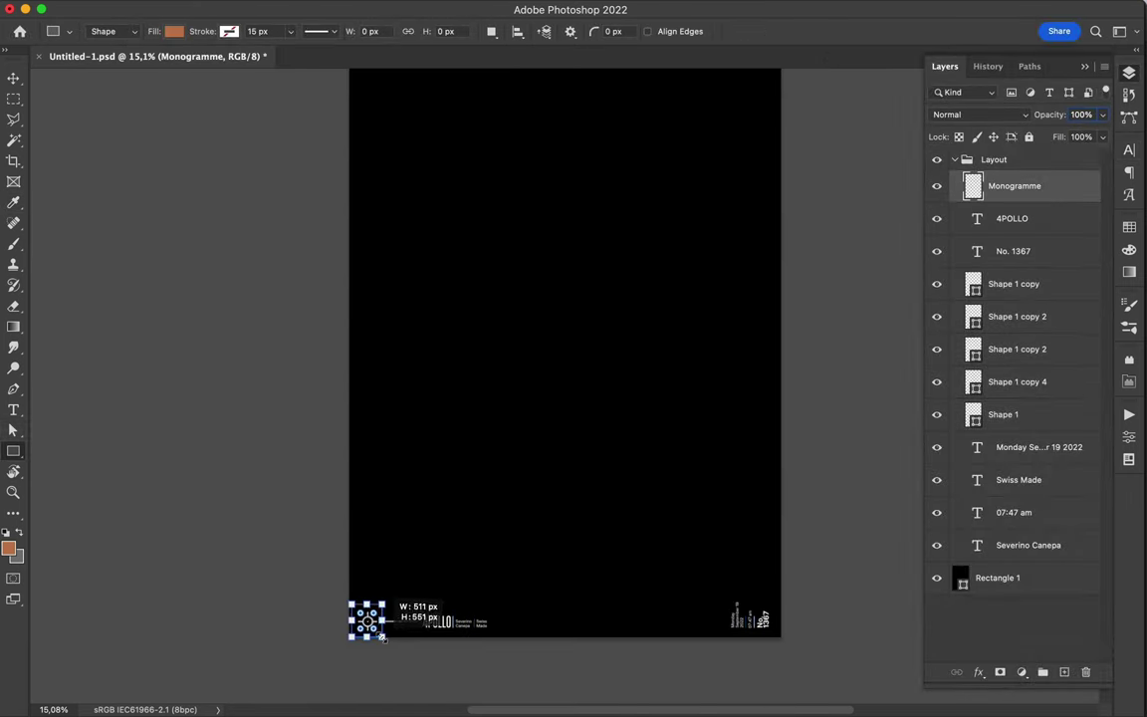
click(174, 31)
click(86, 116)
click(945, 66)
shift+click(1014, 218)
key(ctrl+e)
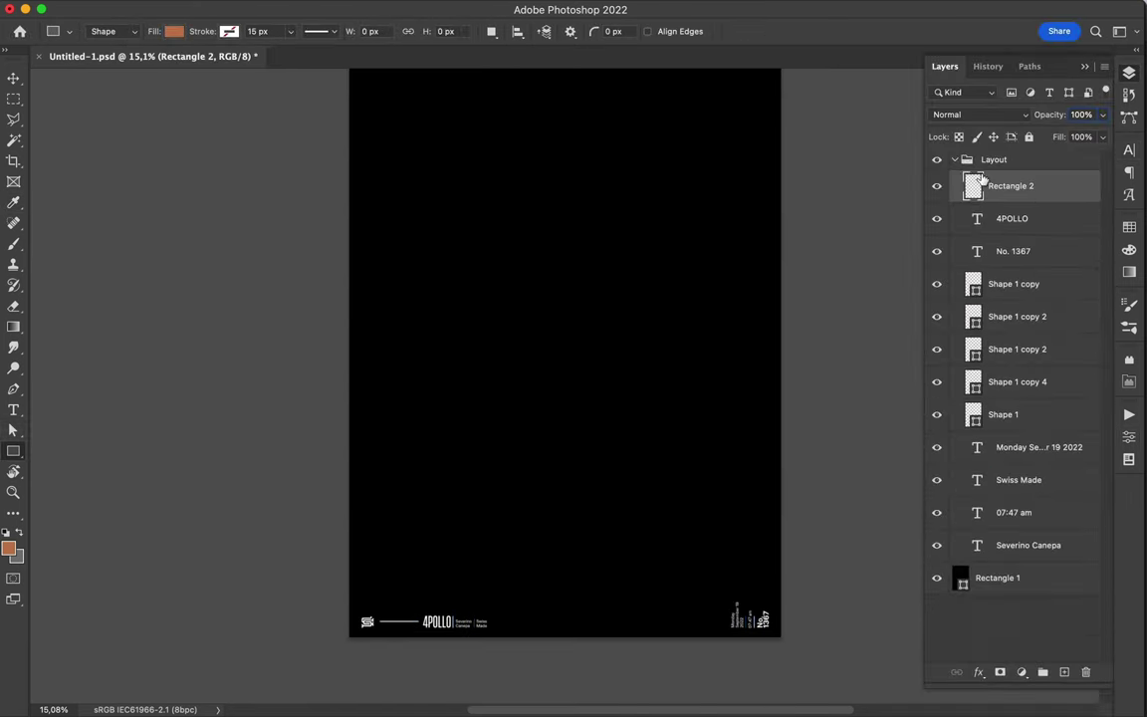
click(954, 159)
With the black background selected, pick 11 - handwriting in the Graffiti (white) folder
click(1004, 190)
click(468, 665)
click(227, 112)
click(1017, 301)
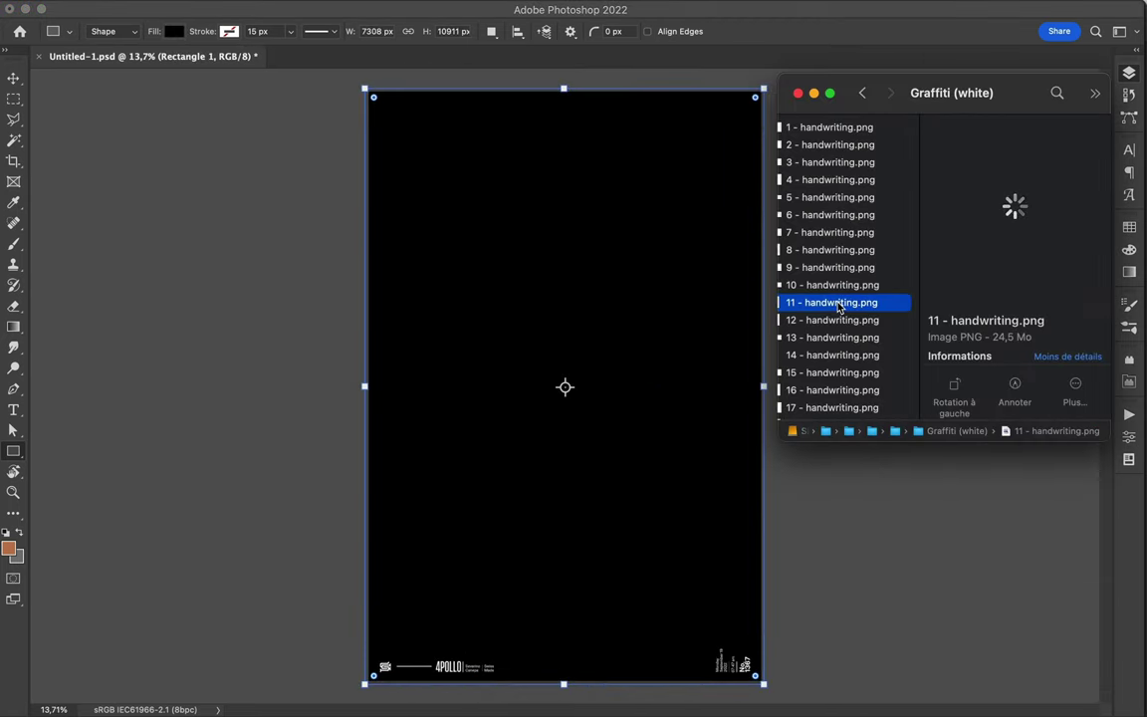
Place 11 - handwriting.png on the poster and scale it to about 50%
drag(574, 302, 574, 302)
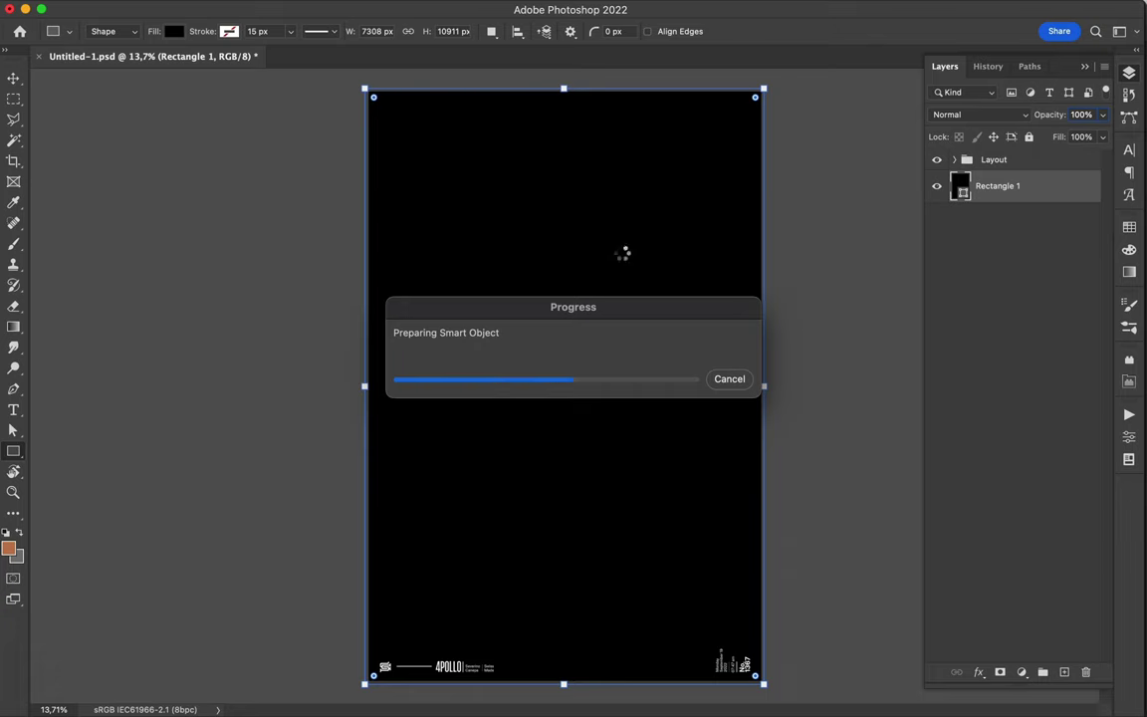
click(826, 9)
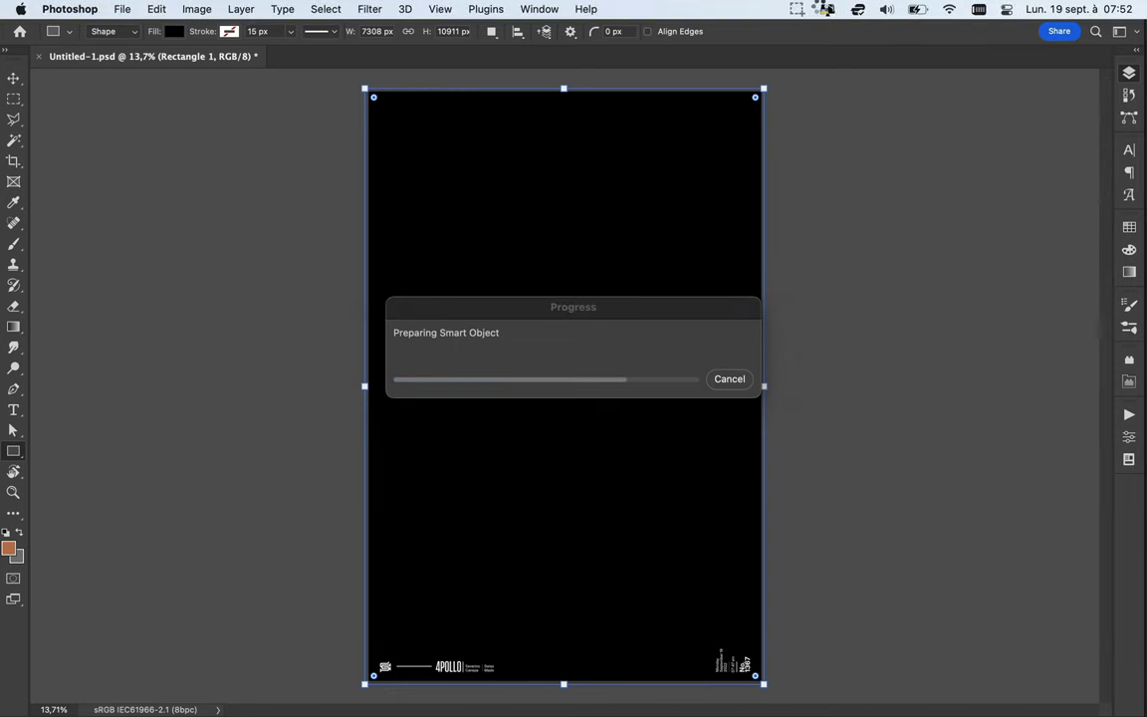
click(707, 301)
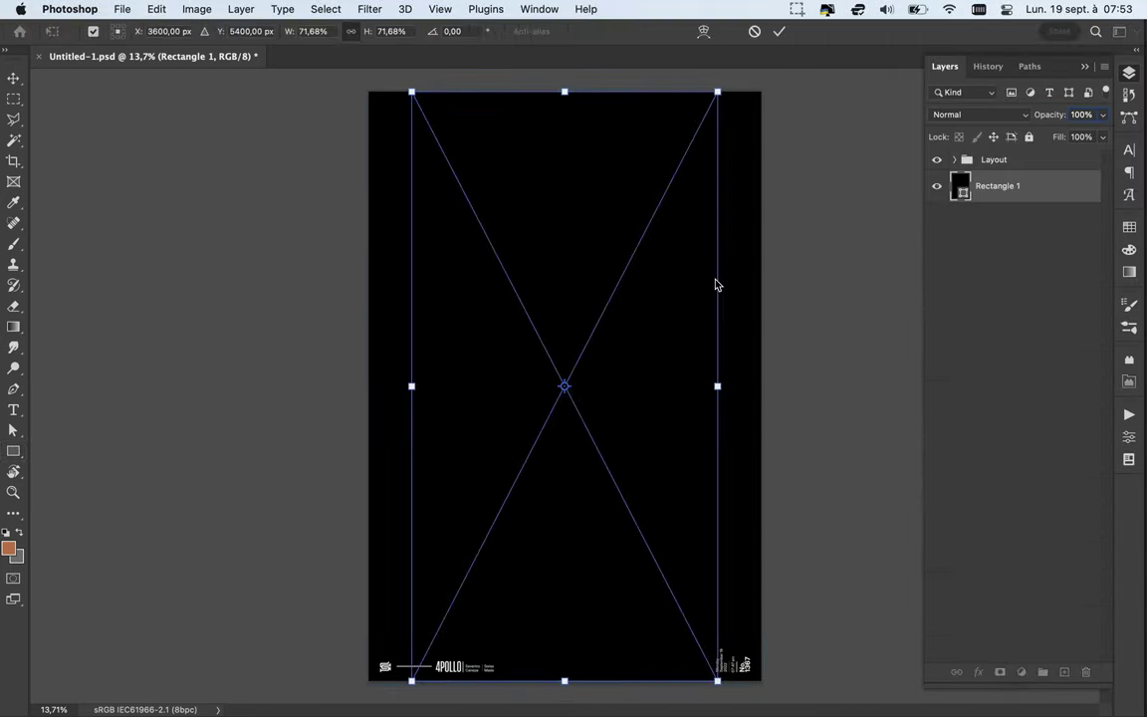
drag(717, 681, 626, 505)
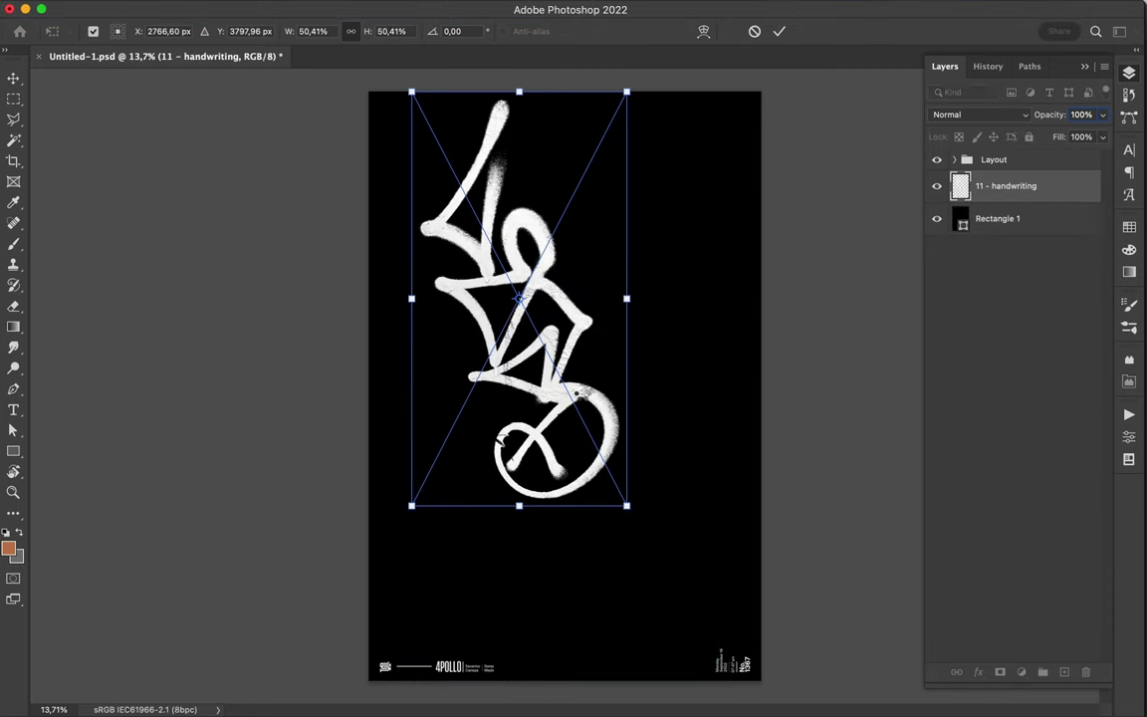
key(Return)
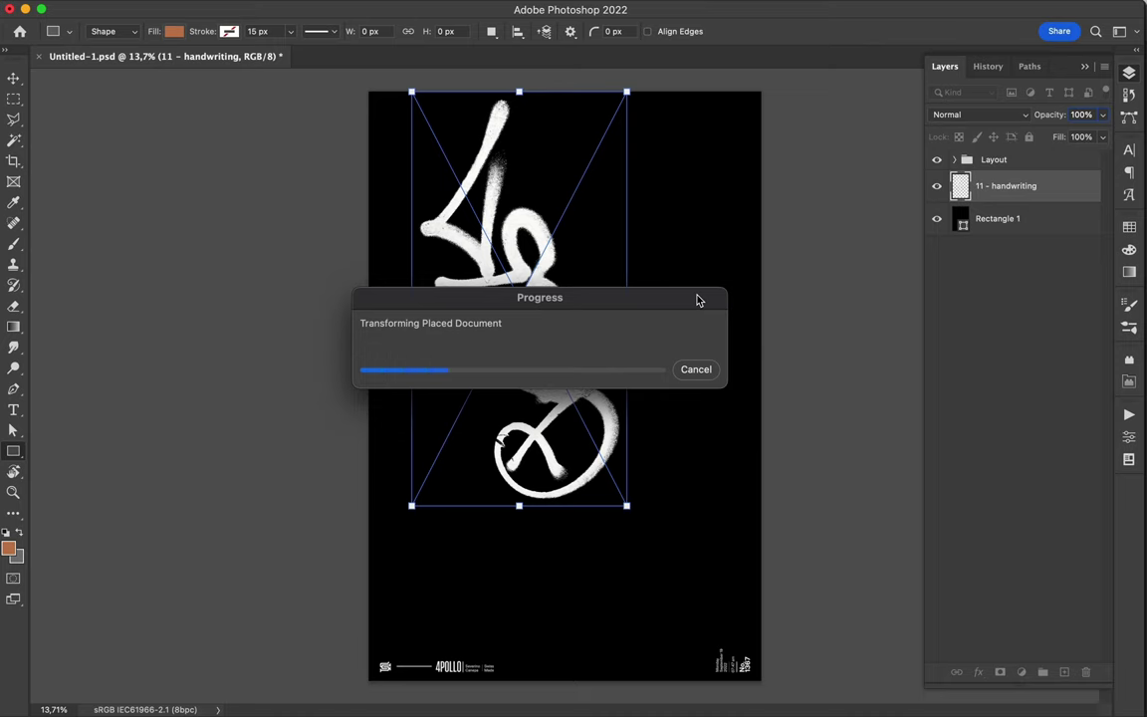
Position the tag bleeding off the right edge, then pick 13 - handwriting in Finder
key(v)
drag(520, 297, 706, 369)
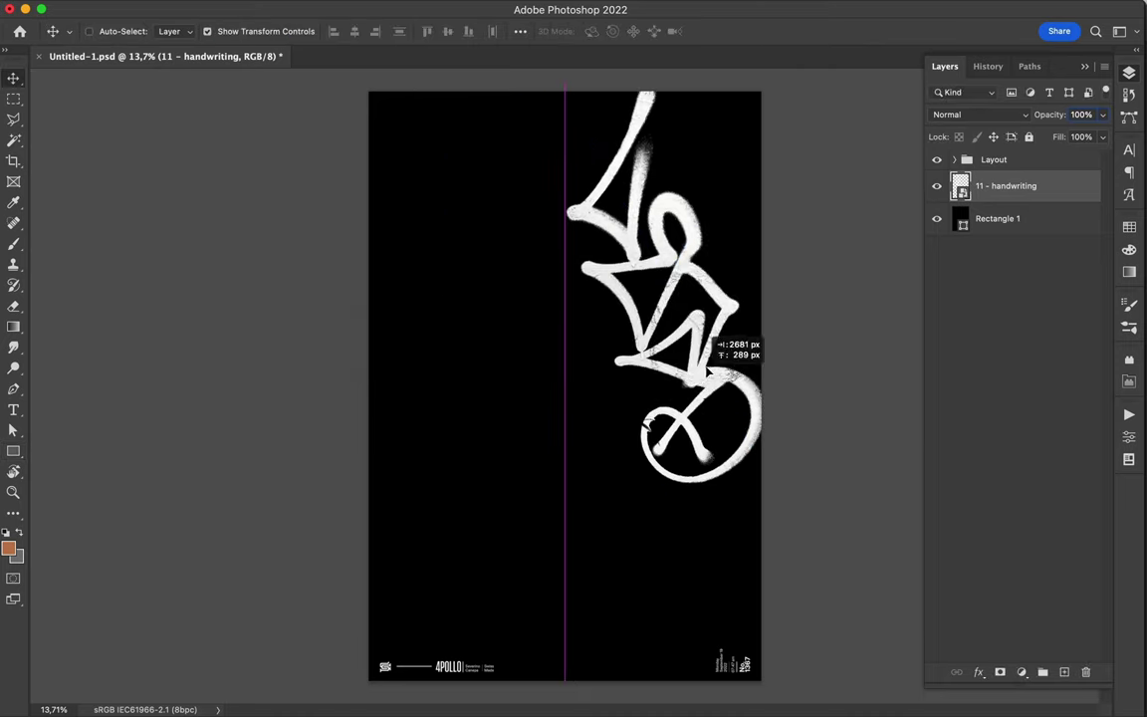
key(v)
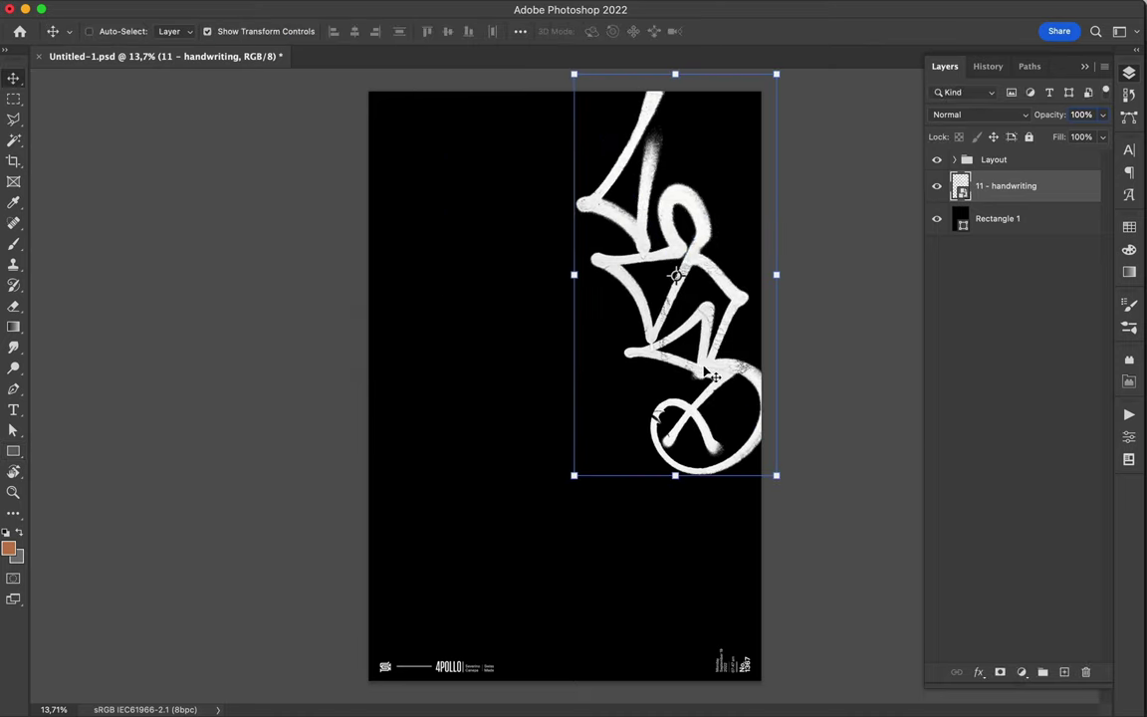
key(u)
key(v)
drag(696, 368, 691, 364)
click(464, 686)
click(842, 340)
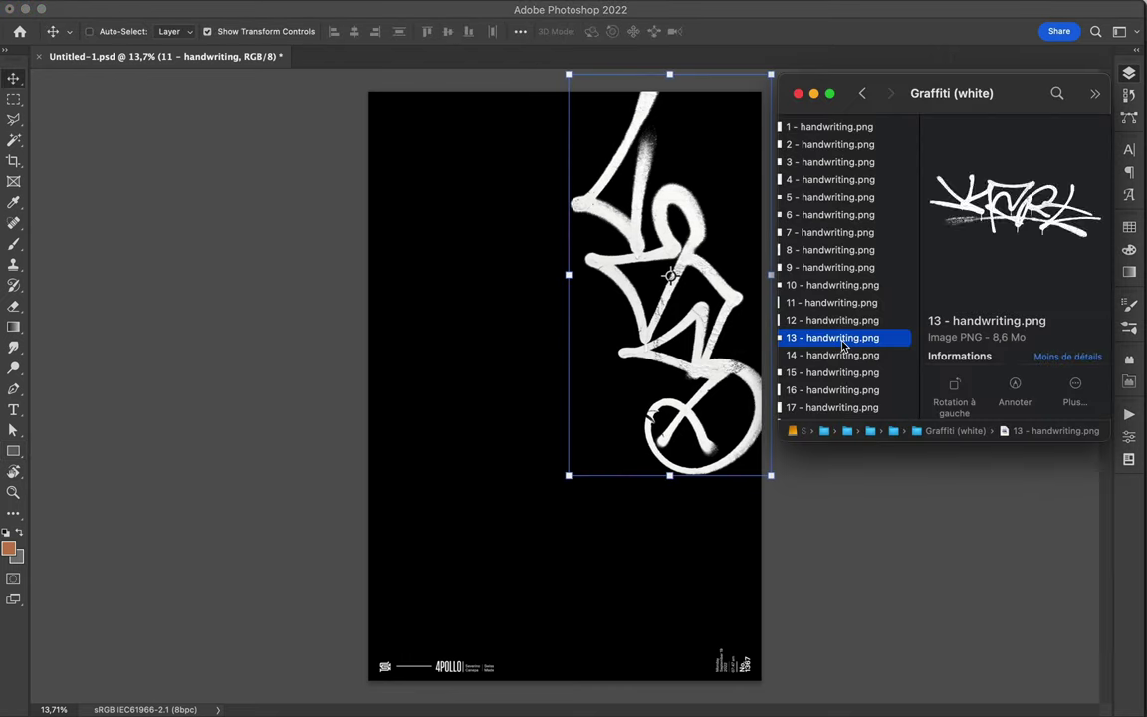
Place 13 - handwriting.png on the poster scaled to about 71%
drag(842, 340, 619, 306)
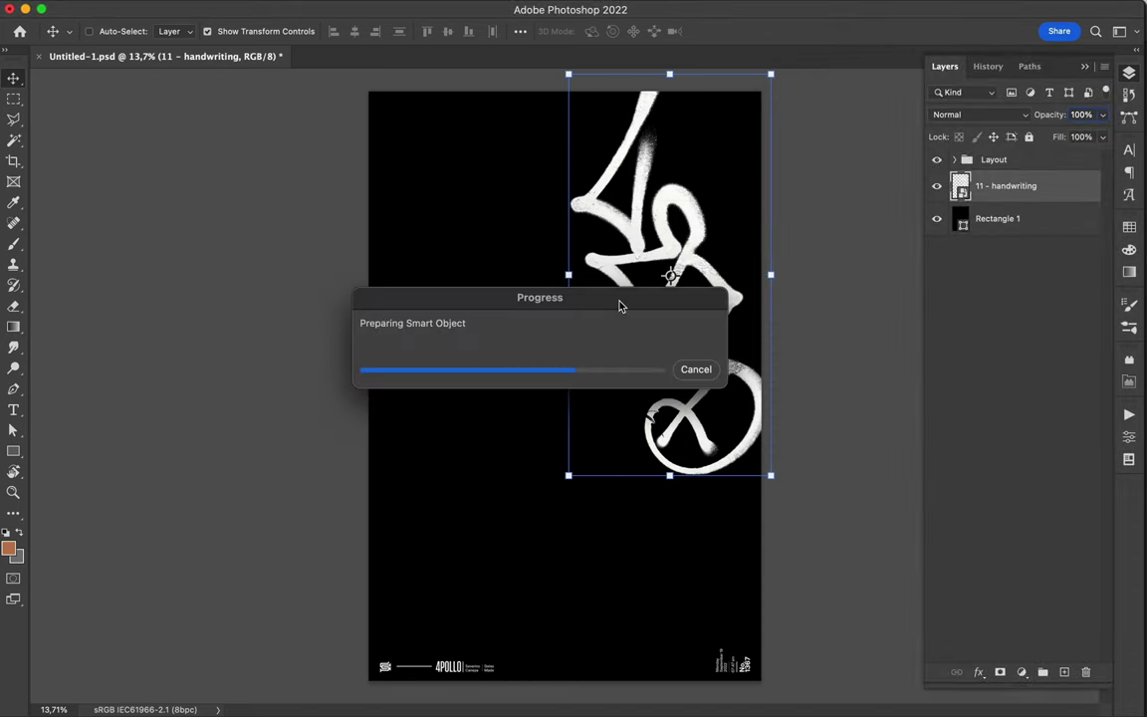
drag(369, 385, 448, 386)
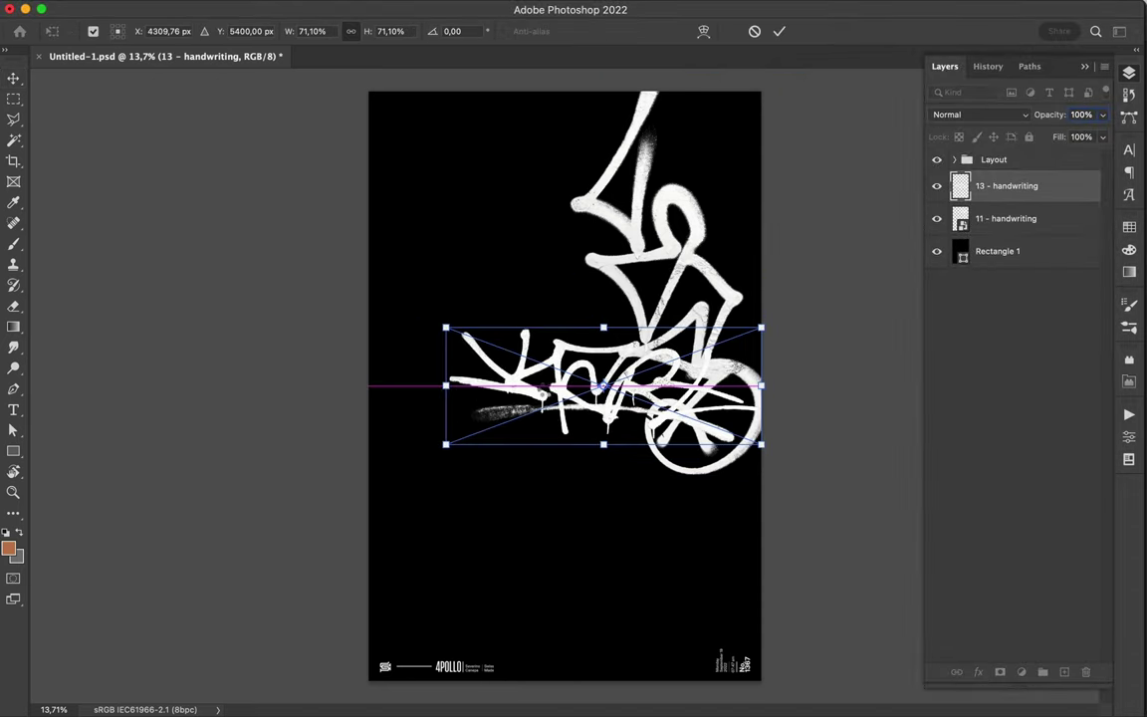
key(Return)
Place 8 - Tear paper.png from the Torn Paper folder, rotated 90° into a vertical strip
click(473, 691)
click(839, 182)
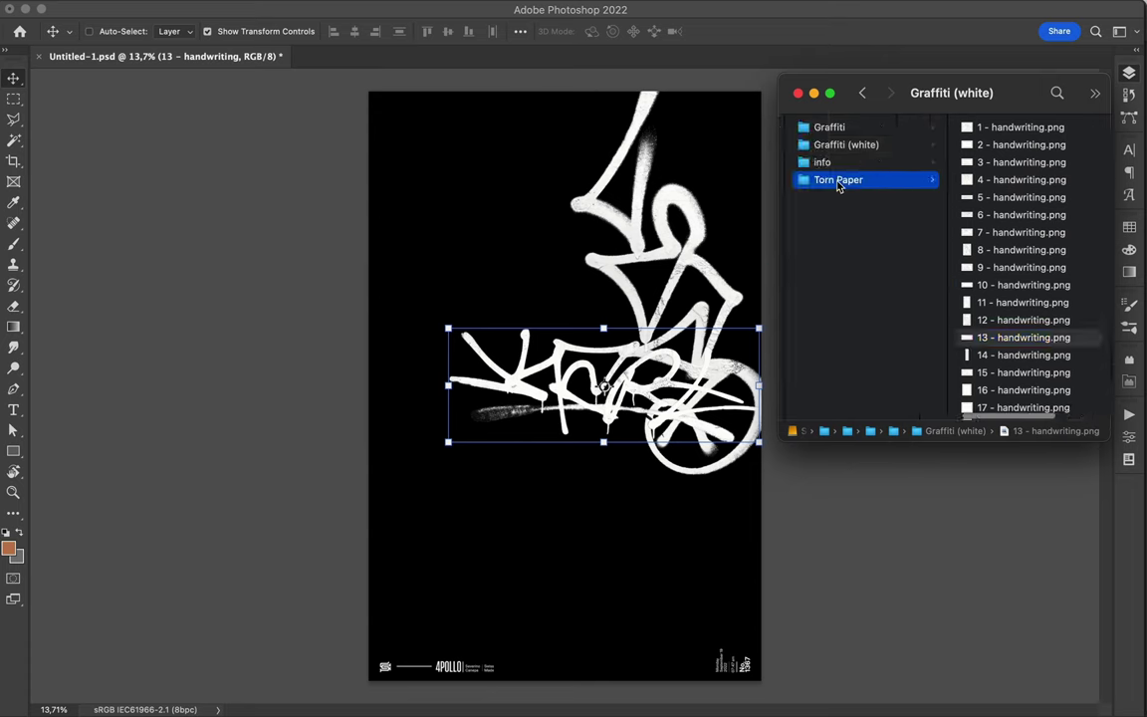
click(995, 250)
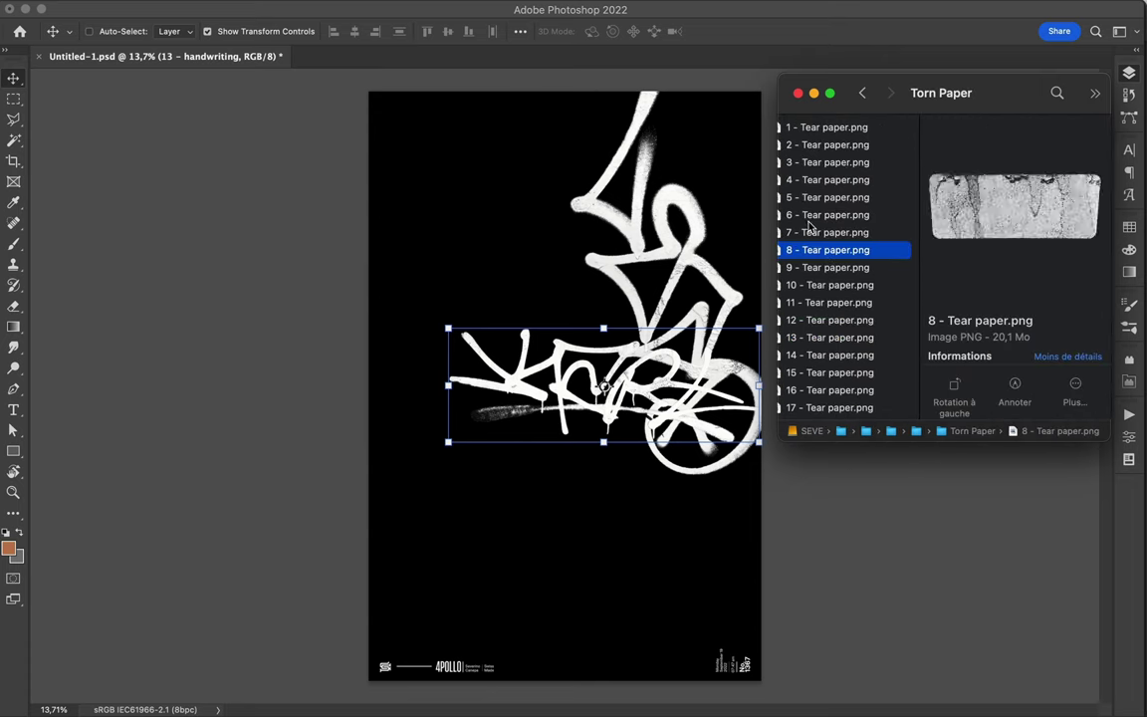
drag(826, 250, 629, 266)
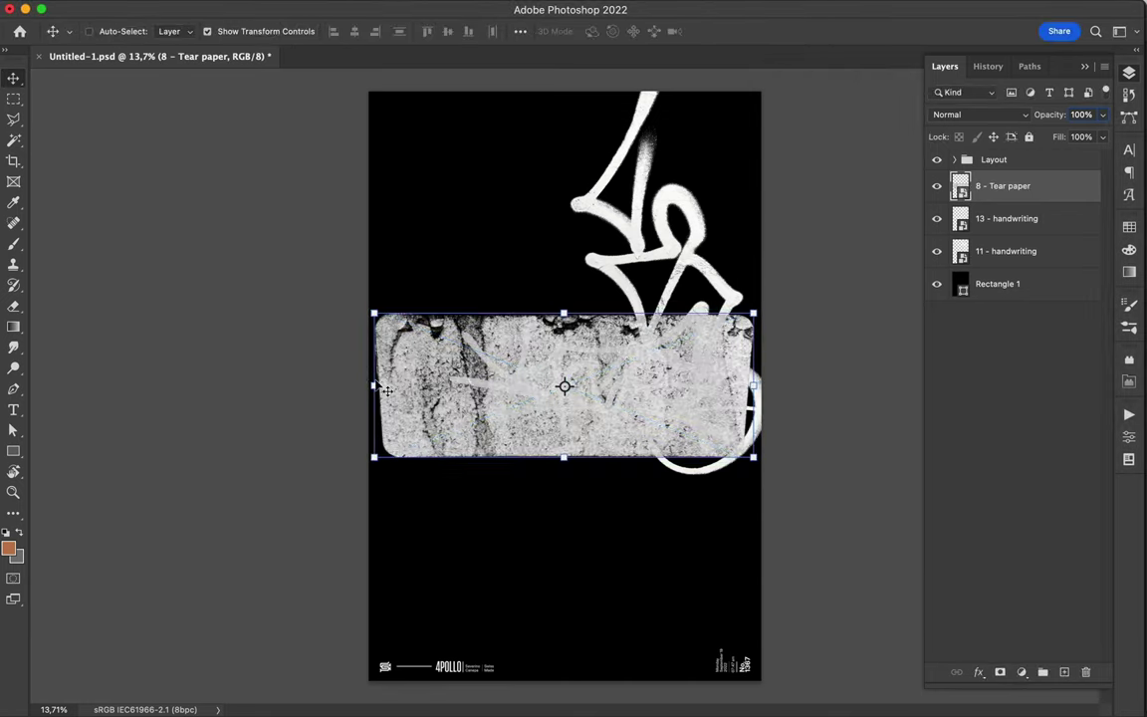
drag(431, 249, 701, 254)
key(Return)
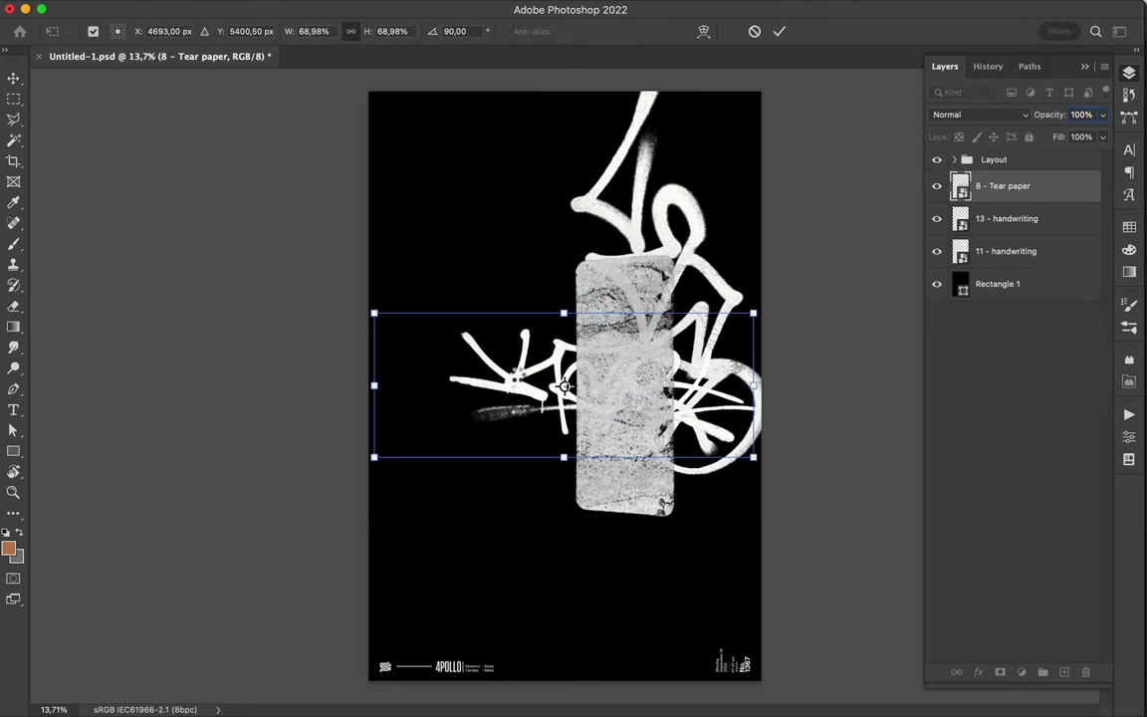
Move the horizontal tag to the top-left and the torn paper strip to the right edge
key(alt+bracketleft)
mouse_move(496, 238)
mouse_down()
mouse_move(431, 120)
mouse_move(426, 149)
mouse_up()
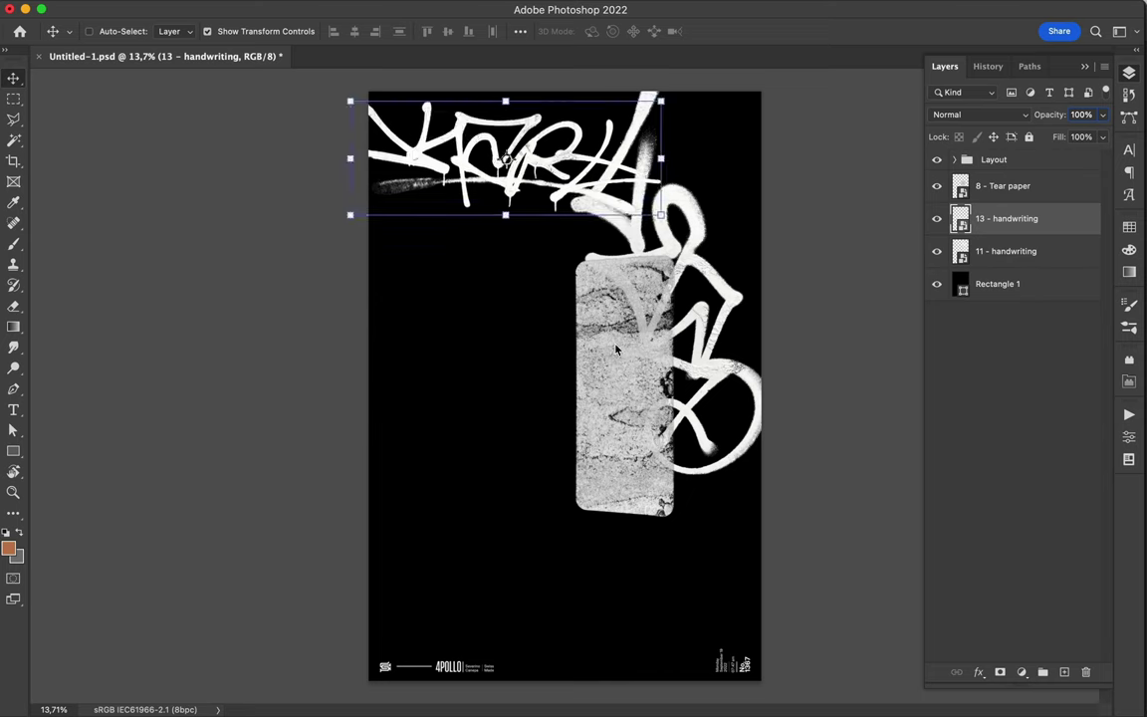
key(alt+bracketright)
drag(609, 386, 774, 224)
Duplicate the torn paper strip onto the left edge and place 33 - handwriting.png
drag(568, 259, 303, 520)
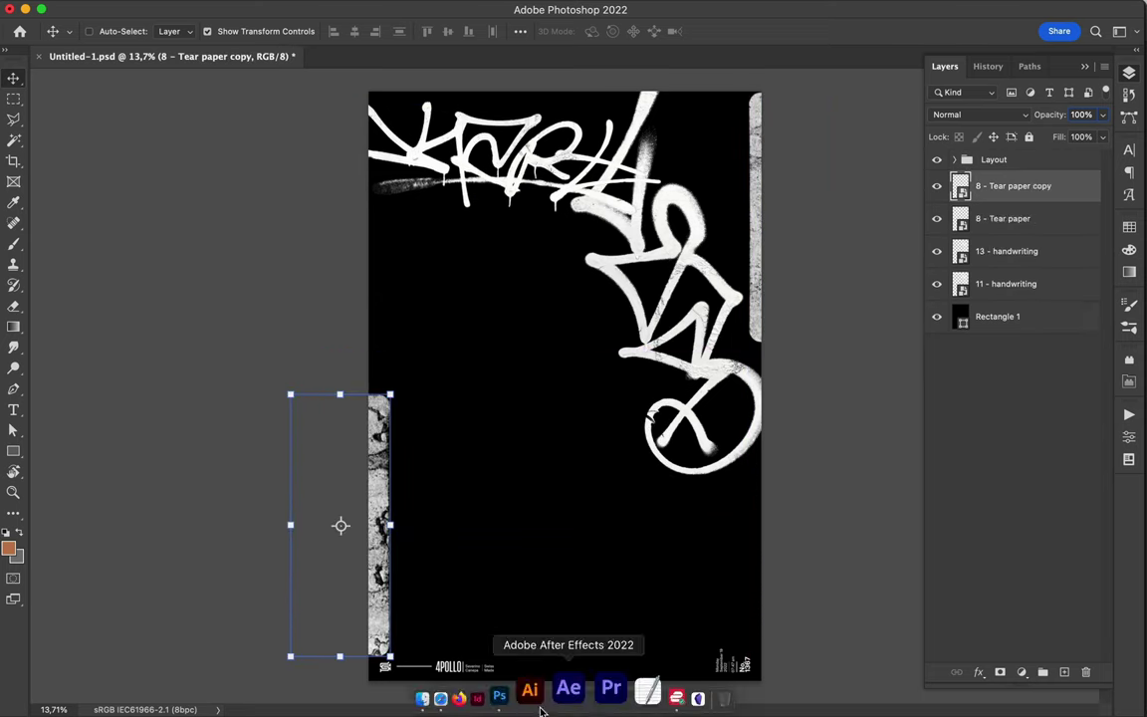
click(717, 690)
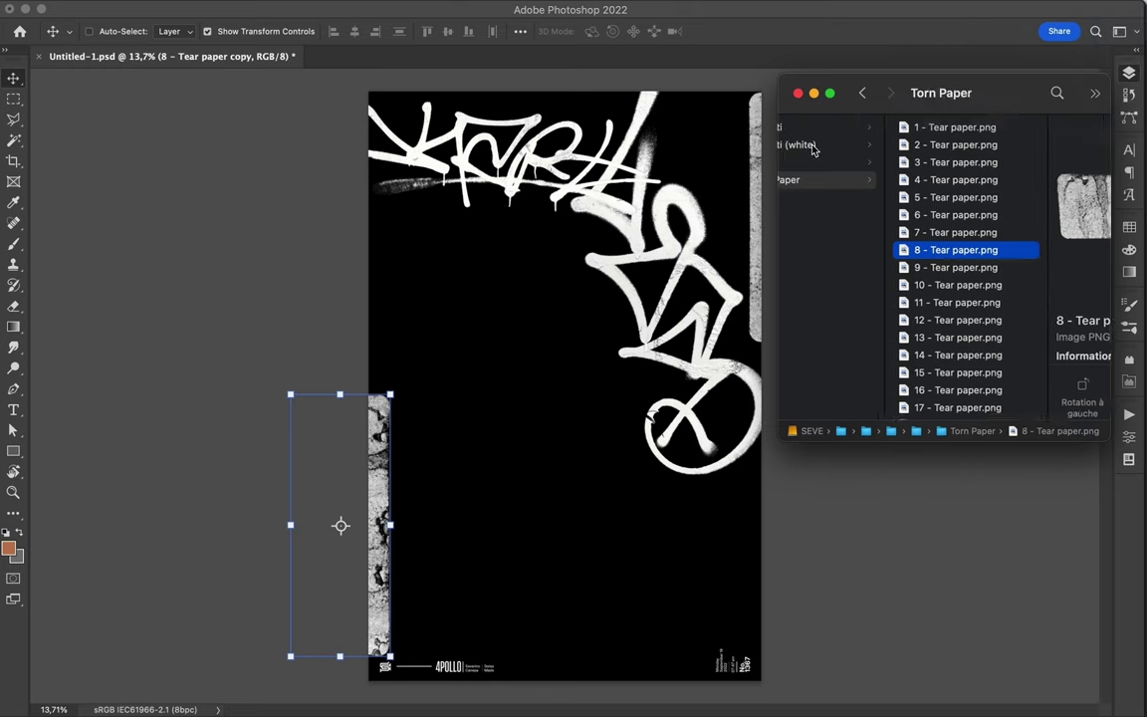
click(846, 145)
scroll(996, 317, down, 5)
click(996, 282)
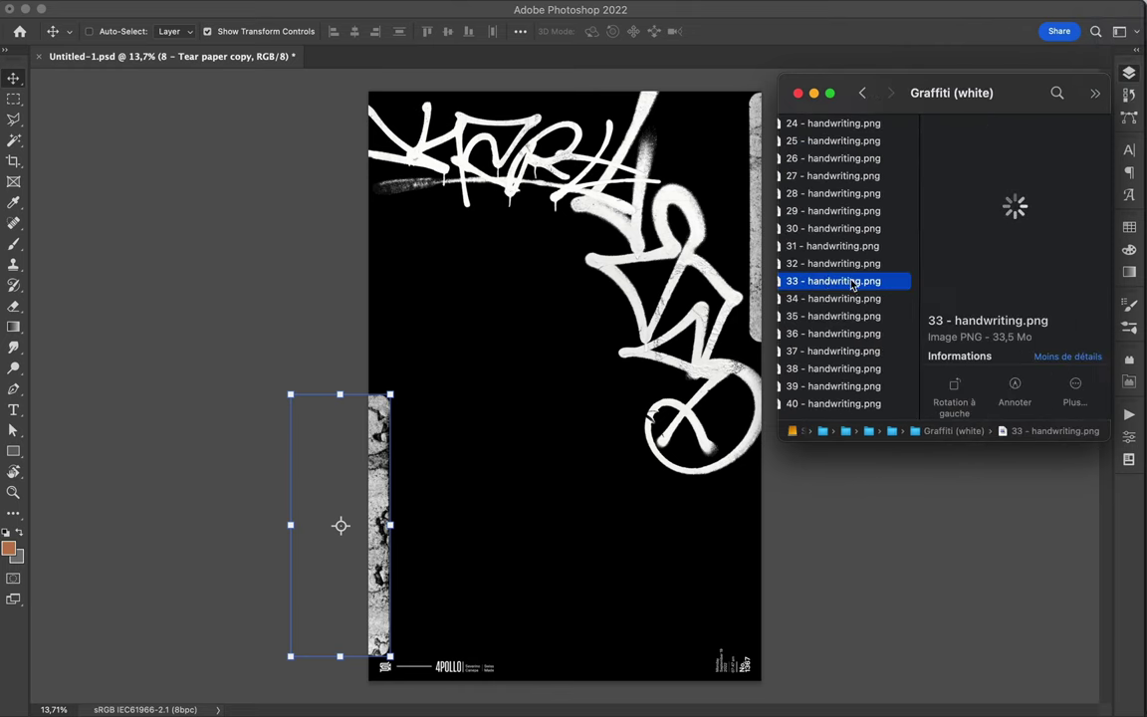
drag(852, 286, 556, 238)
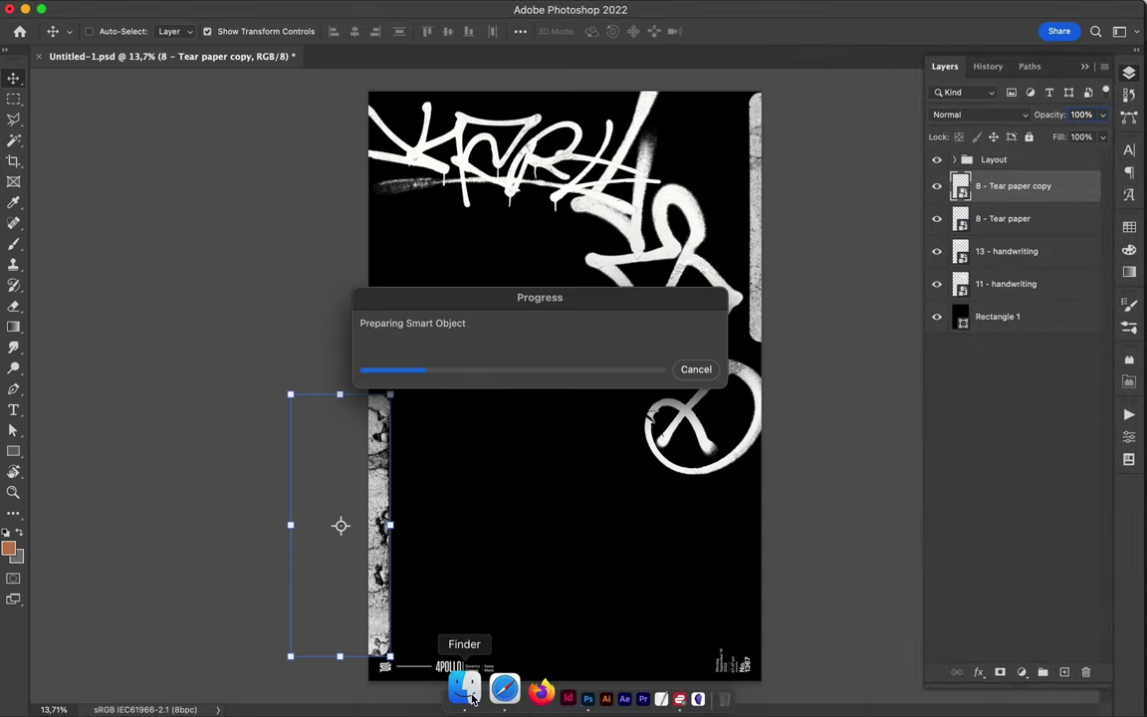
Browse the 330217 pack's 01 - Sculptures folder, previewing sculptures 6 and 7
click(473, 696)
scroll(876, 259, left, 5)
click(846, 288)
click(859, 271)
click(998, 128)
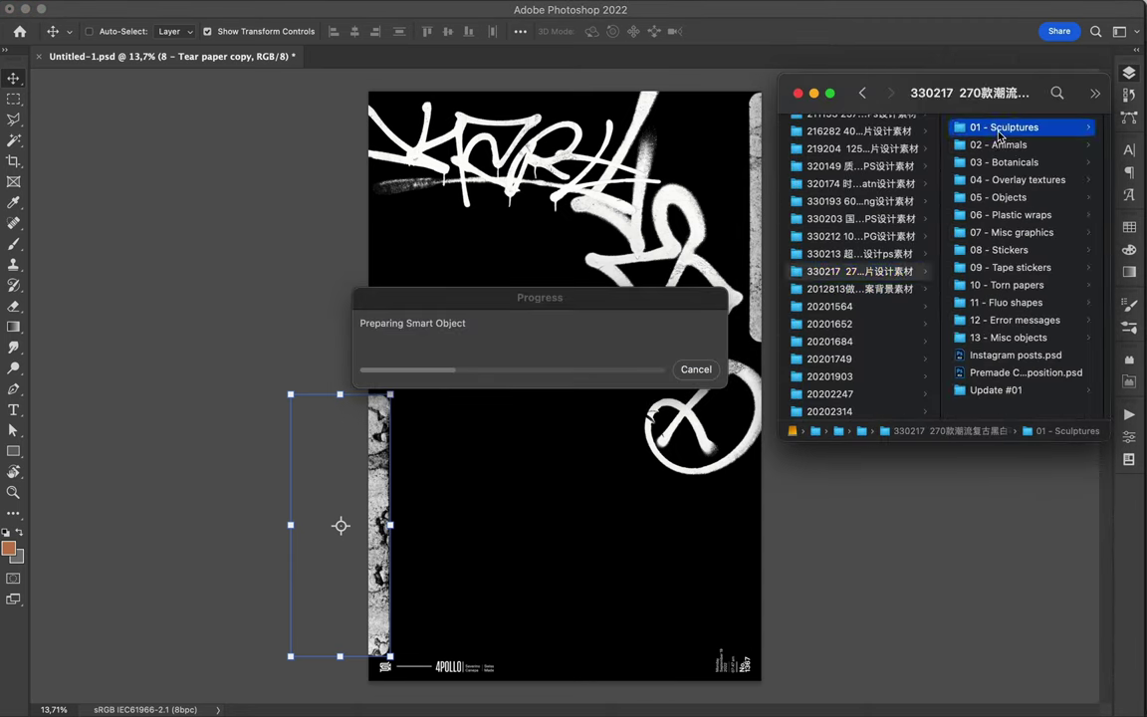
click(1026, 214)
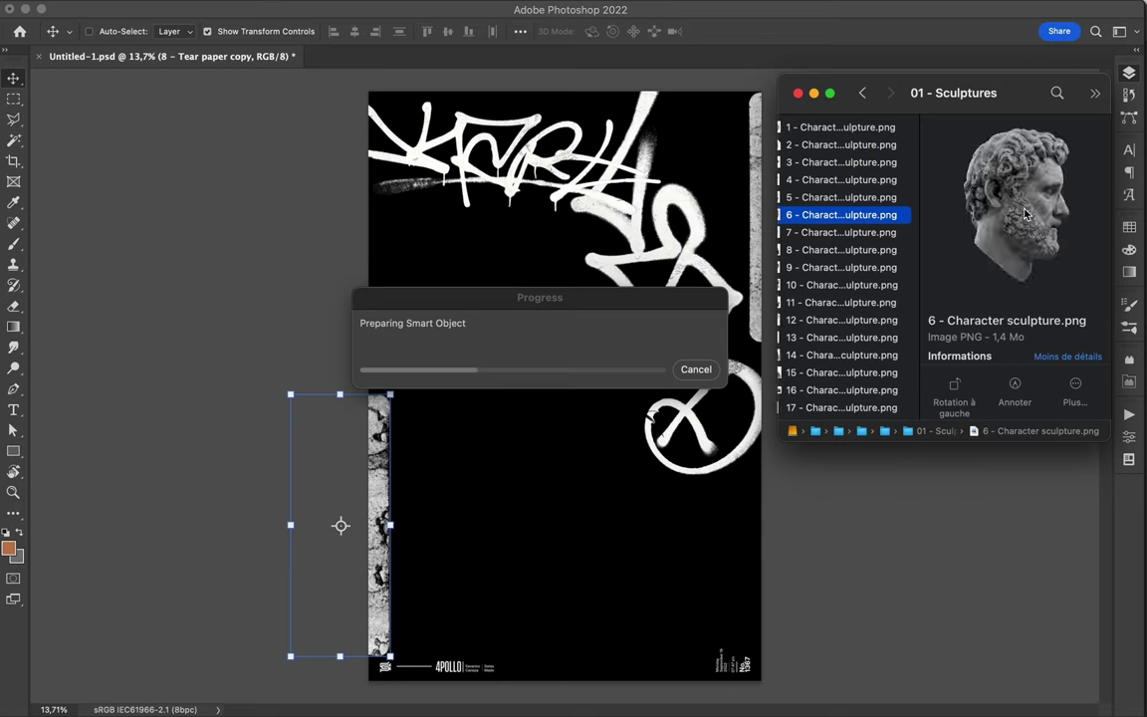
key(Down)
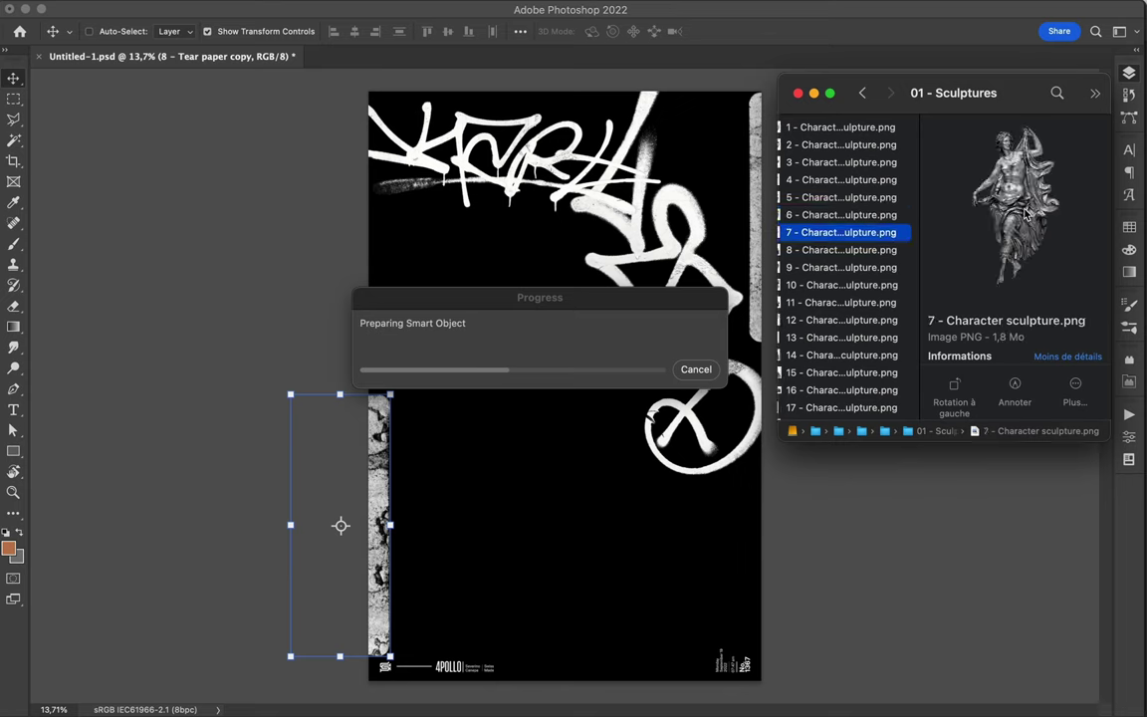
click(689, 300)
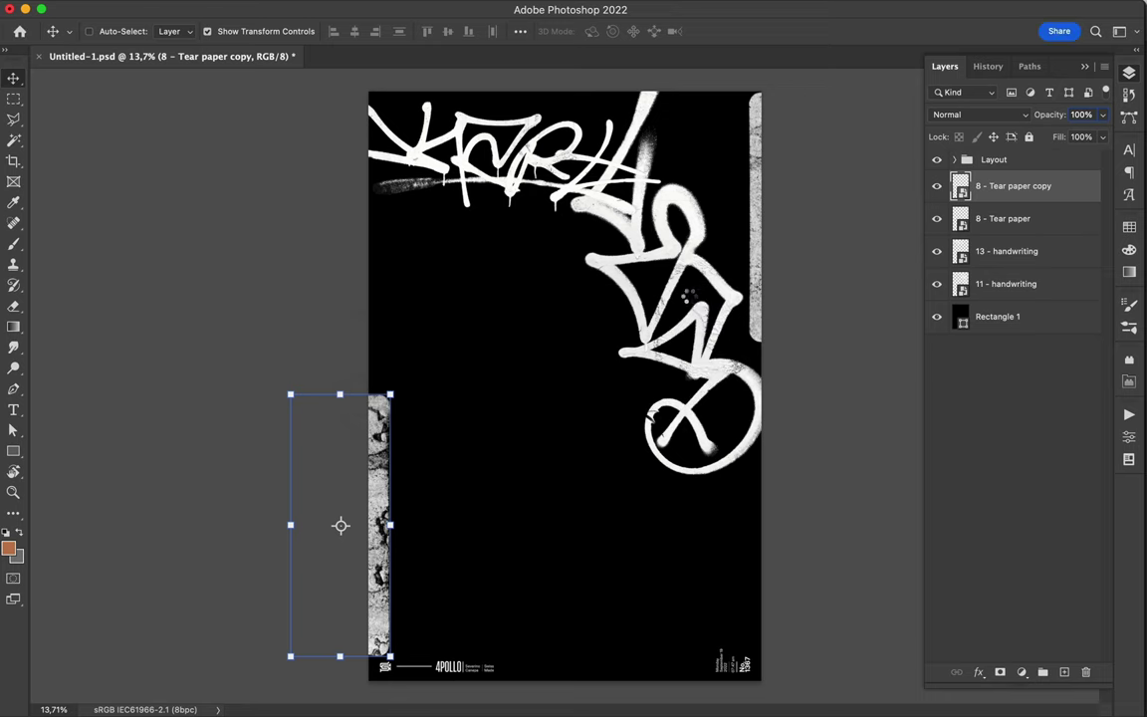
Move 33 - handwriting to the top and stack its layer just above Rectangle 1
mouse_move(687, 297)
mouse_down()
mouse_move(595, 159)
mouse_move(674, 146)
mouse_up()
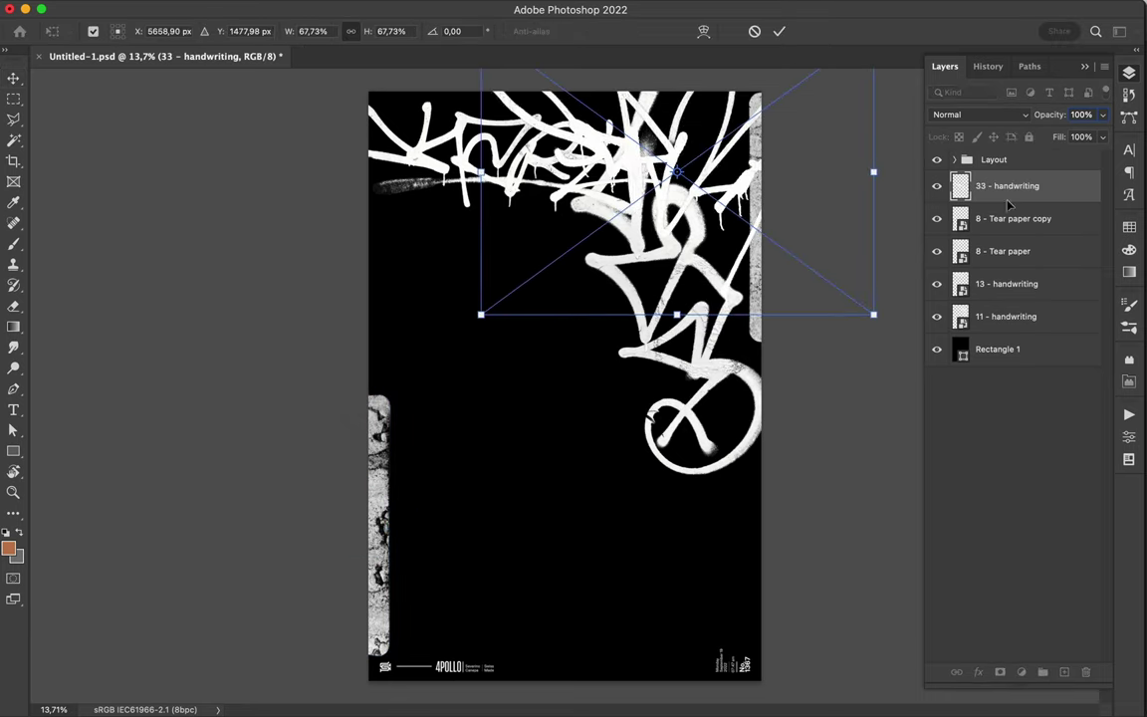
key(Return)
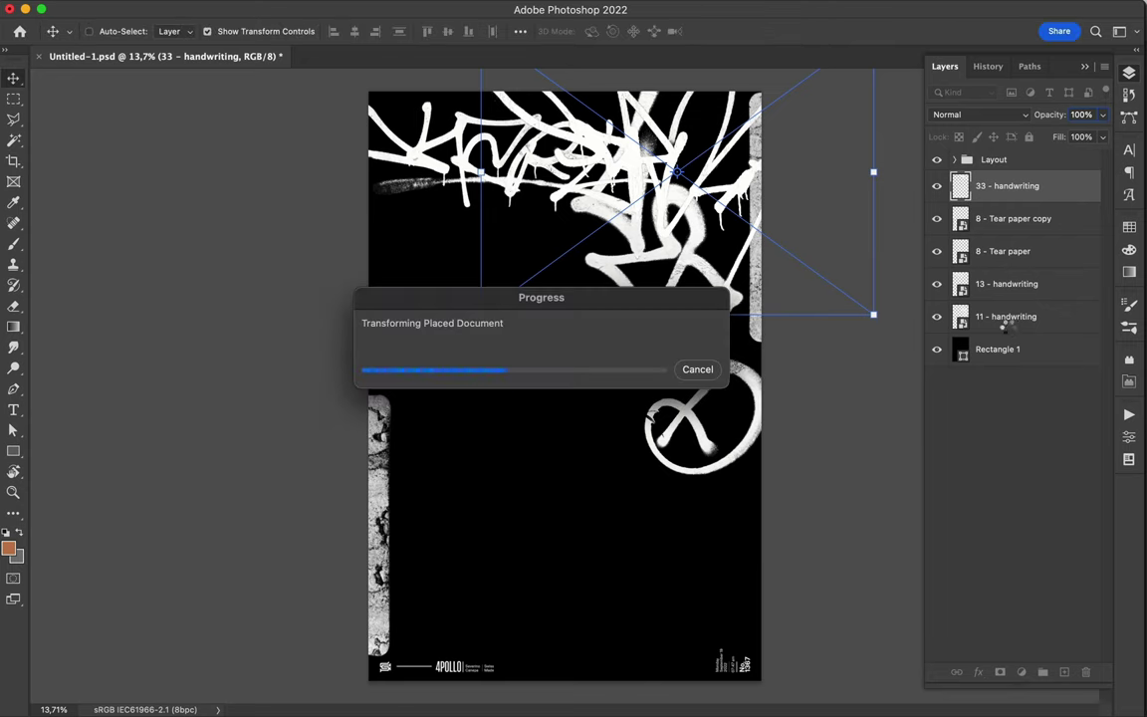
drag(991, 202, 993, 336)
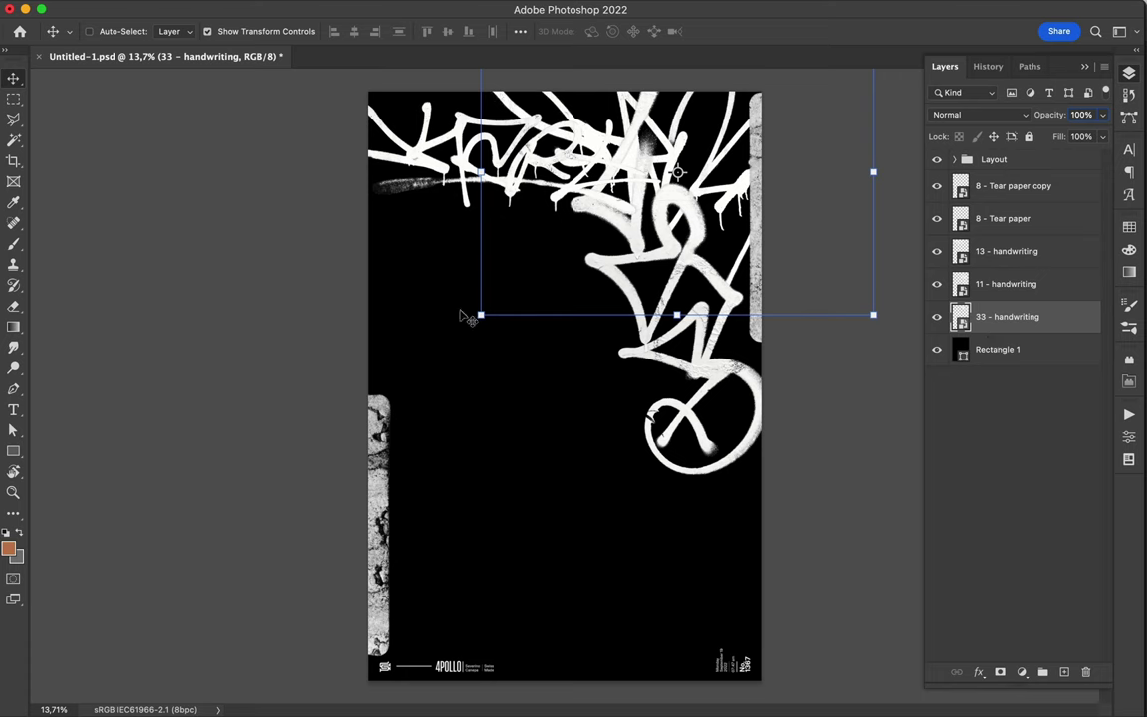
drag(478, 303, 440, 256)
key(Return)
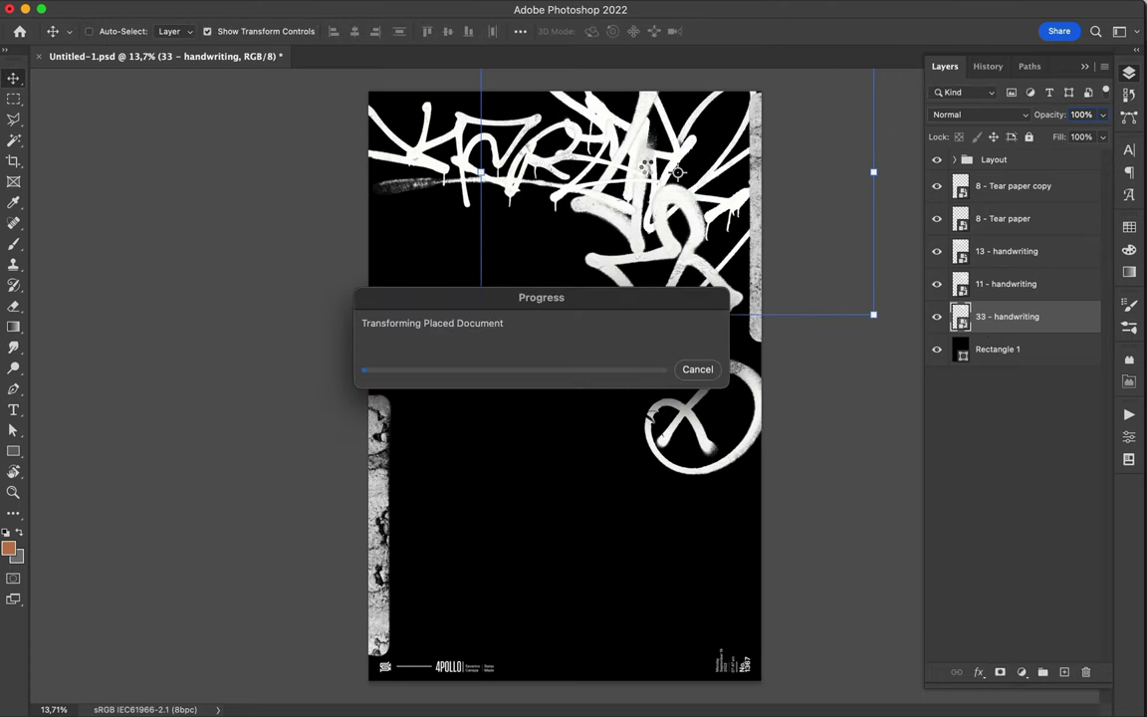
Dismiss the system popover and drag 7 - Character sculpture.png onto the poster
click(456, 686)
click(657, 307)
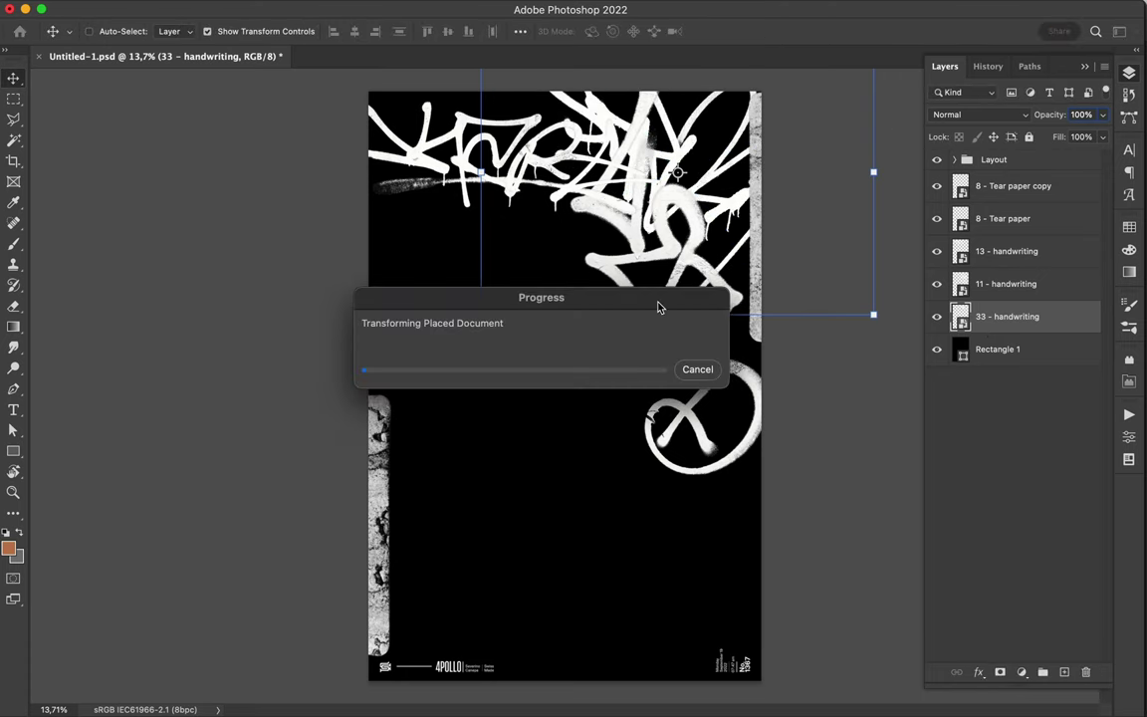
click(717, 8)
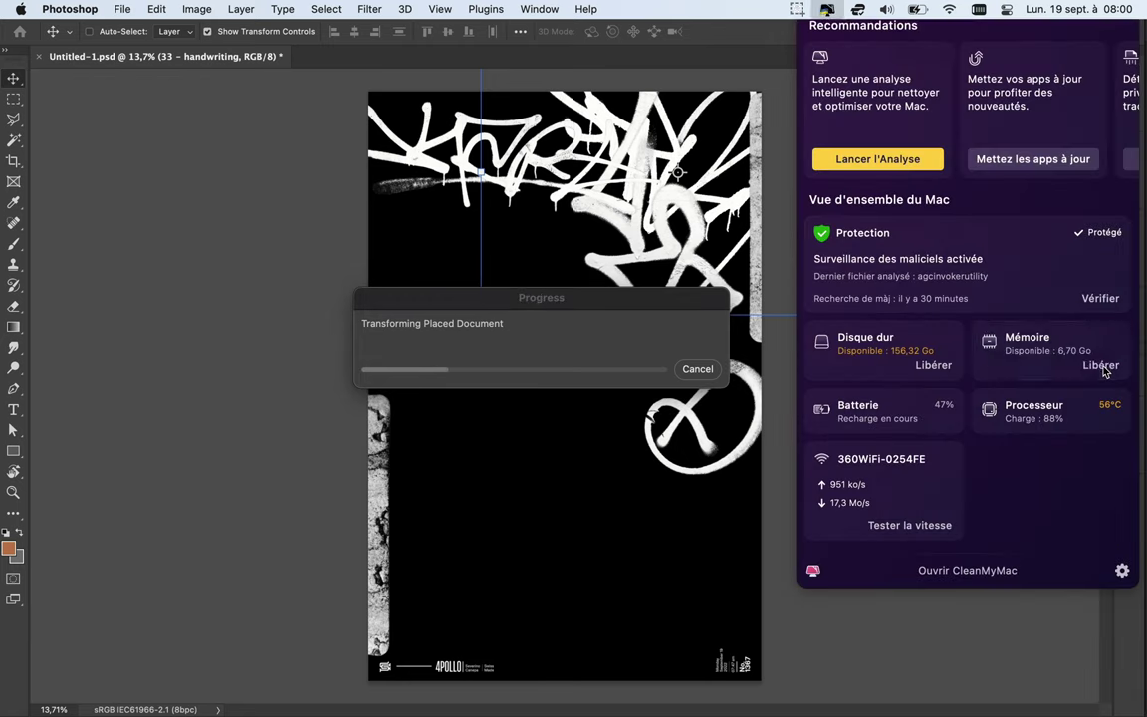
click(700, 304)
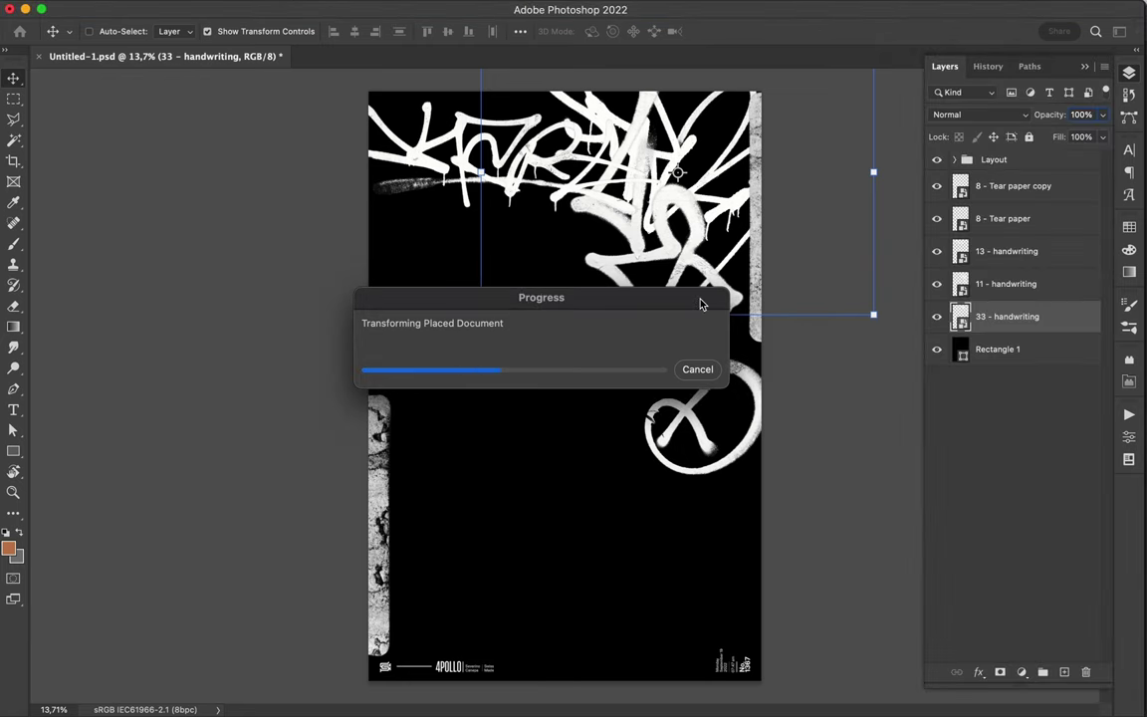
click(458, 686)
click(605, 317)
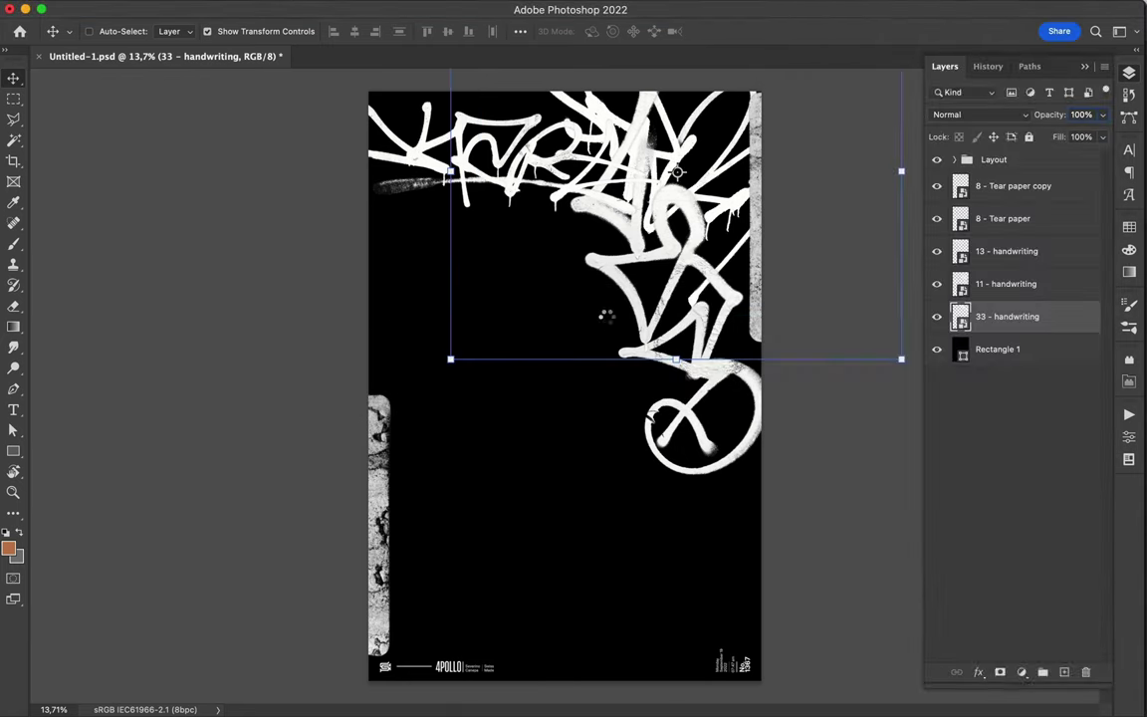
drag(605, 317, 449, 451)
Commit the 7 - Character sculpture figure, then choose sculpture 14 from the folder
key(Return)
click(458, 685)
click(860, 250)
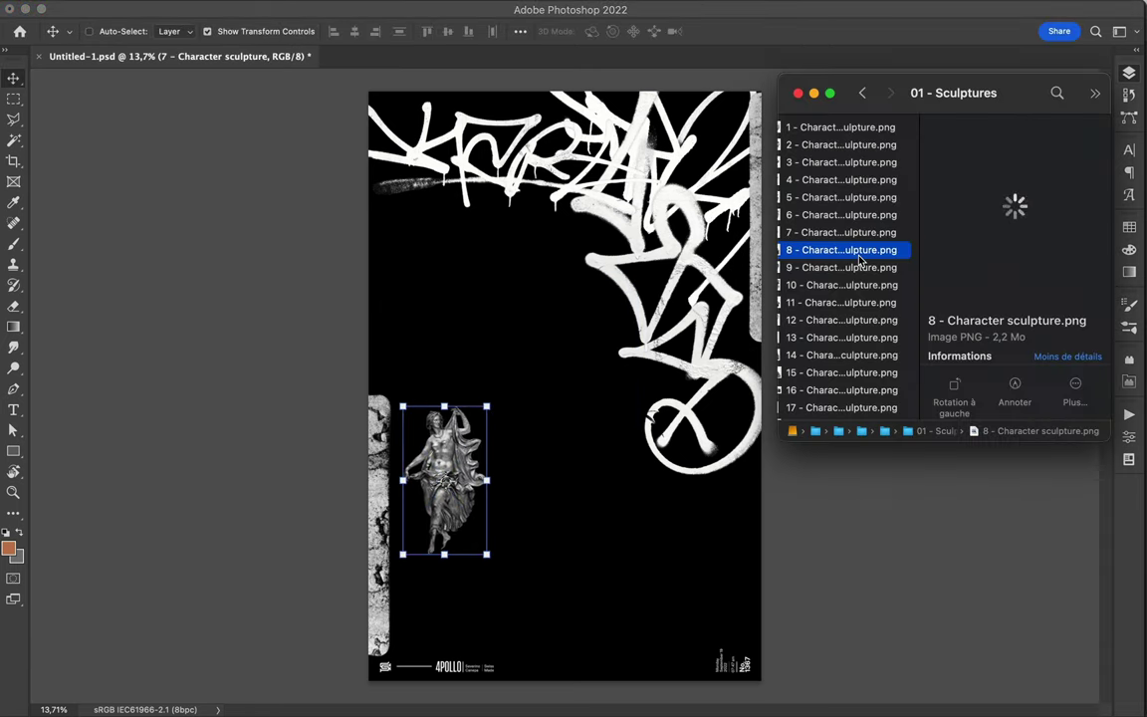
key(Down)
key(Down)
key(Down)
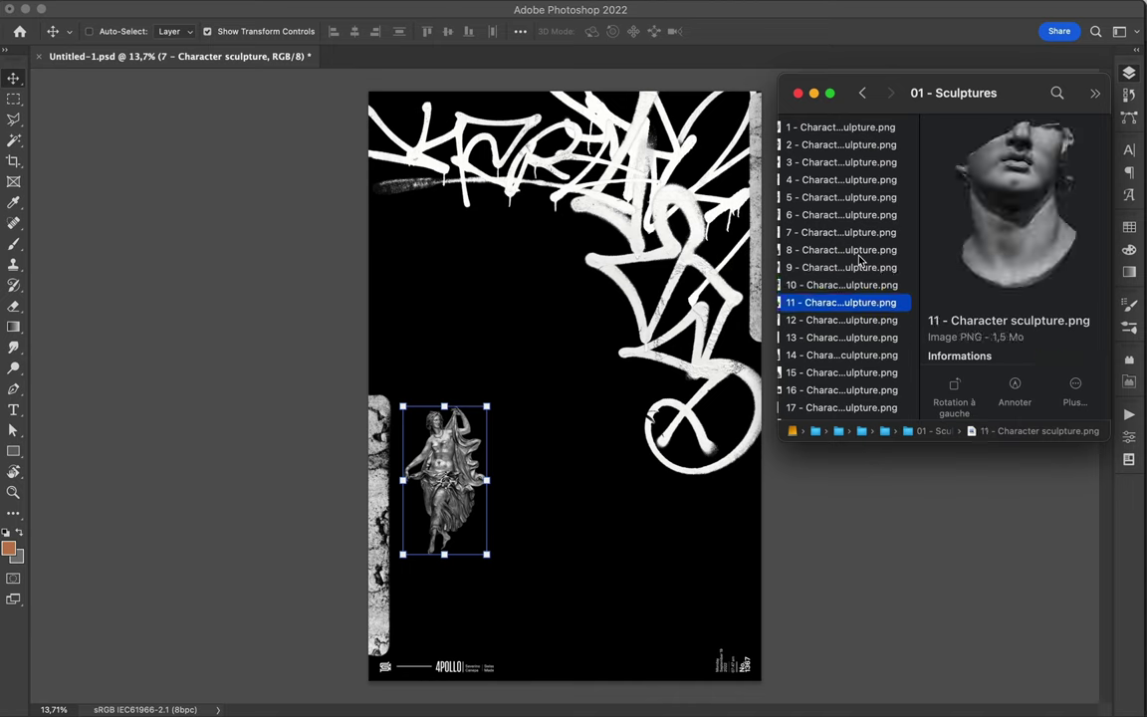
key(Down)
key(Down)
key(Down)
key(Down)
key(Up)
key(super+Tab)
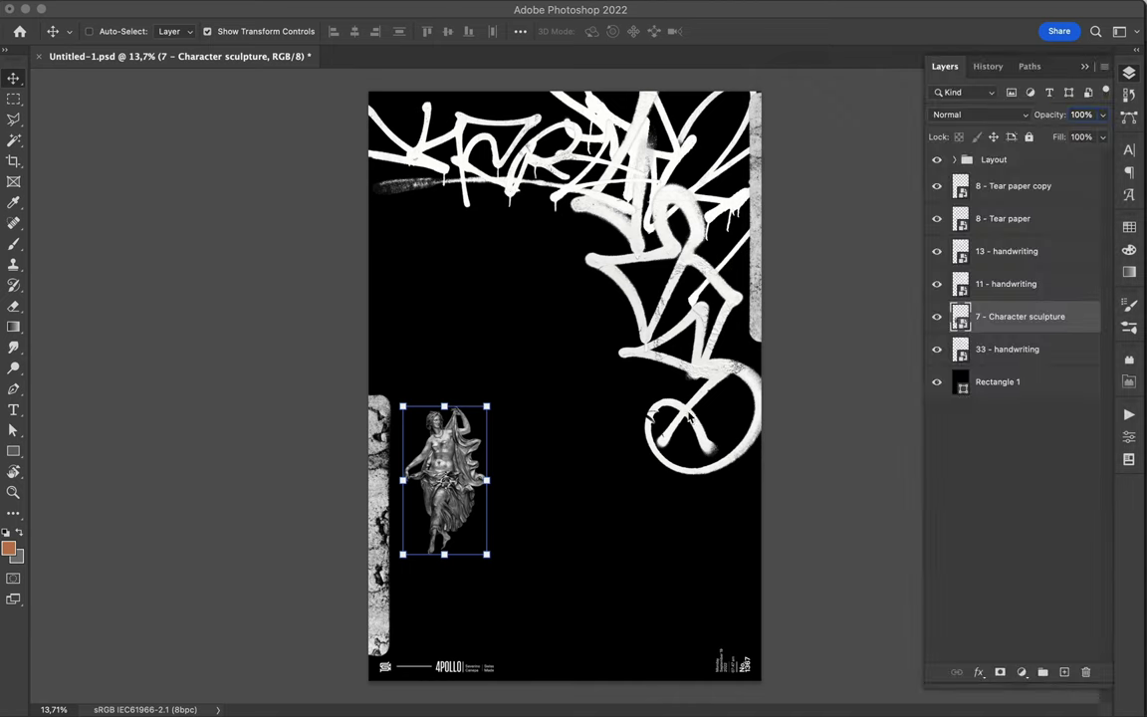
Place the 14 - Character sculpture head on the poster and fit the poster in view
drag(522, 231, 602, 295)
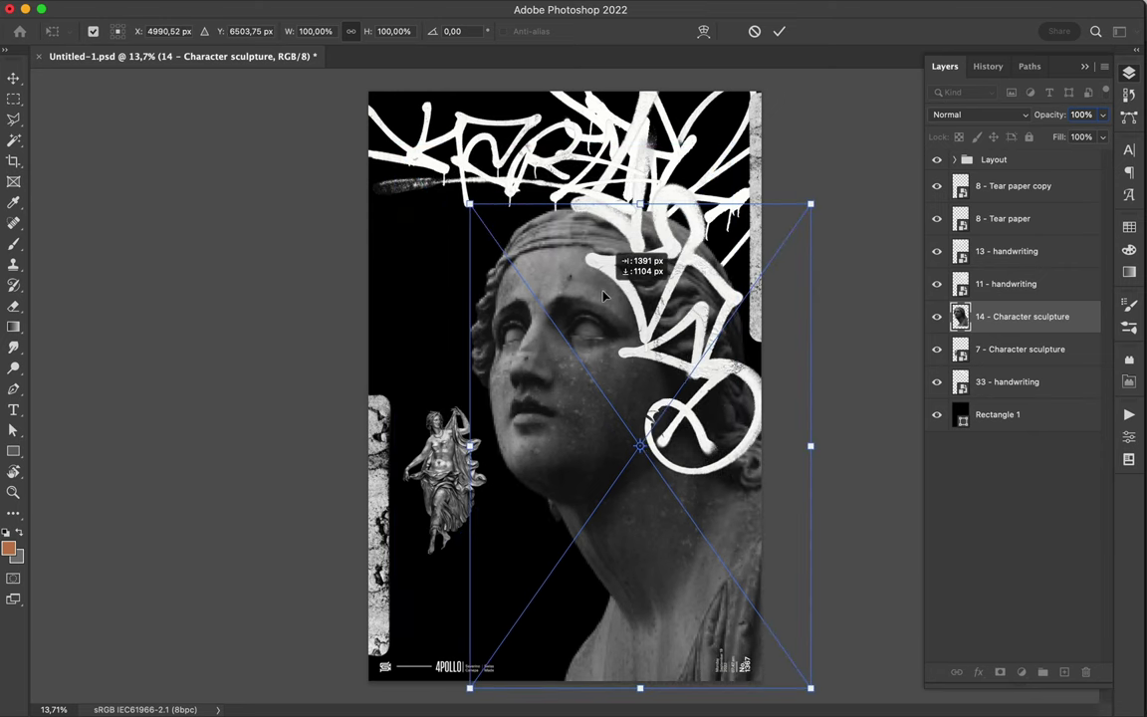
key(Return)
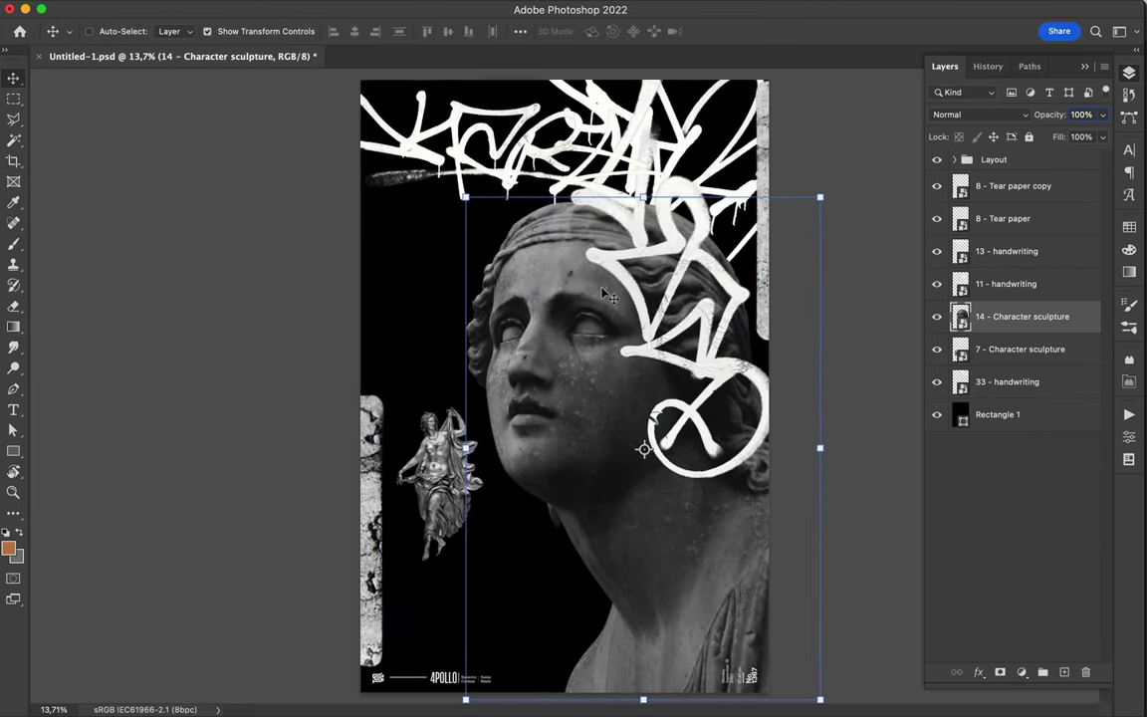
scroll(604, 294, up, 3)
scroll(578, 319, up, 3)
scroll(552, 349, up, 3)
scroll(530, 373, up, 3)
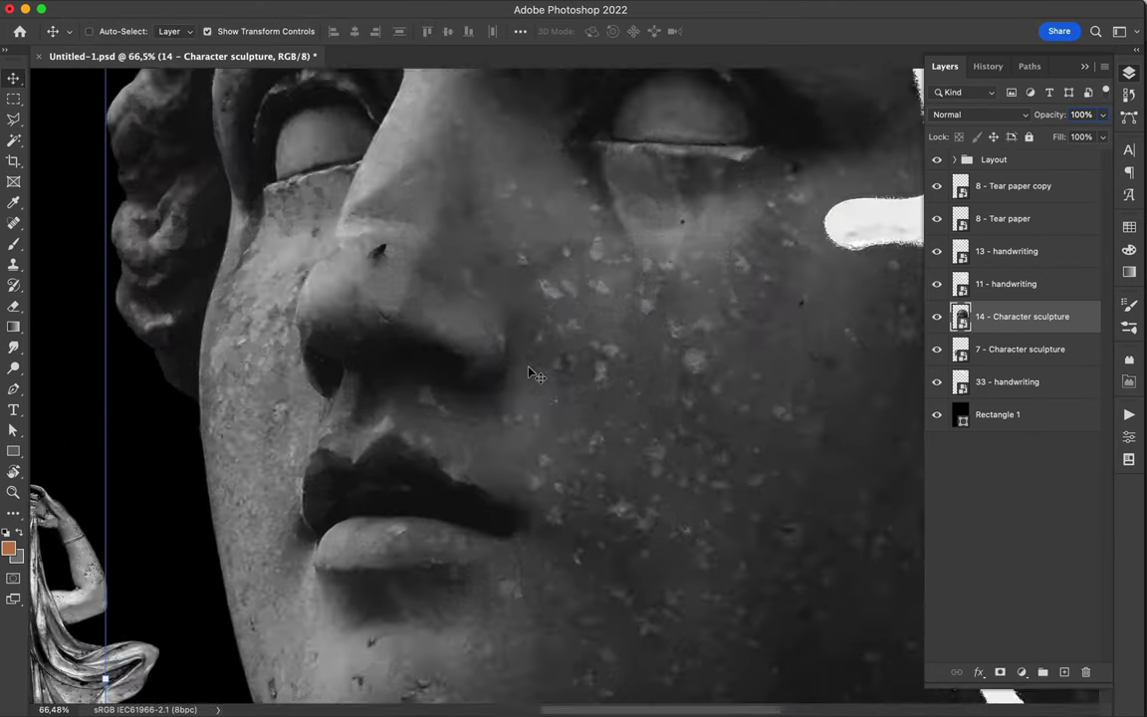
key(super+0)
Nudge the small figure, then scale the head sculpture to 87.8% and reposition it
click(89, 31)
click(428, 468)
drag(428, 467, 430, 475)
click(582, 443)
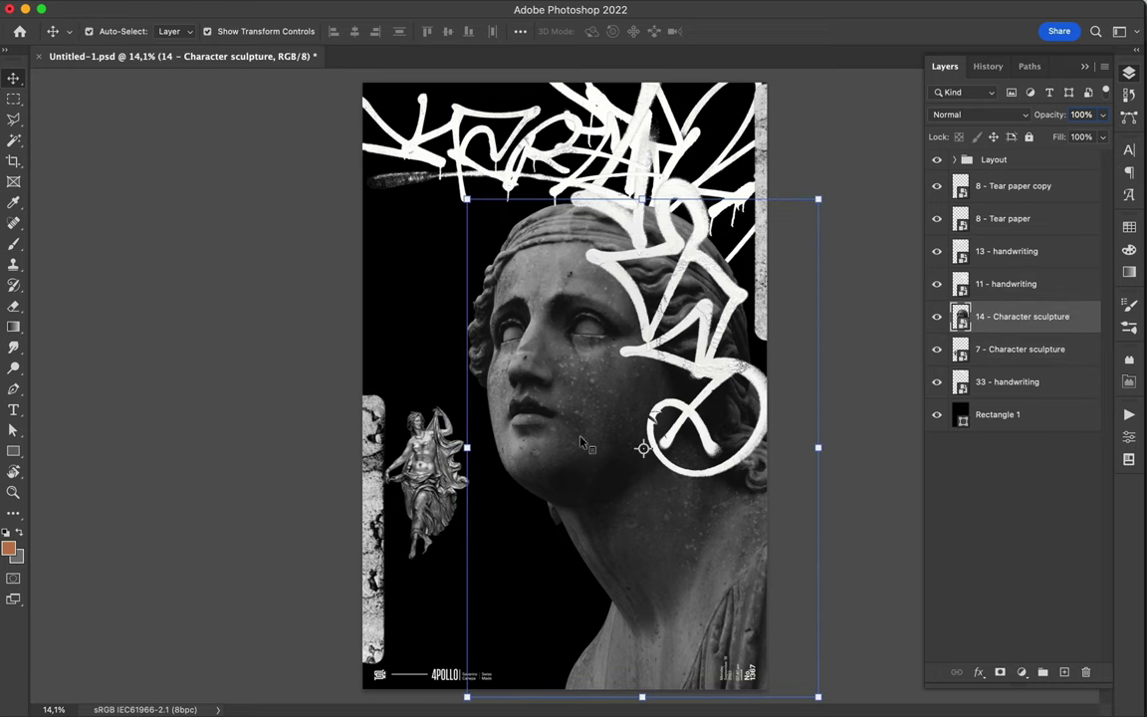
drag(466, 199, 531, 245)
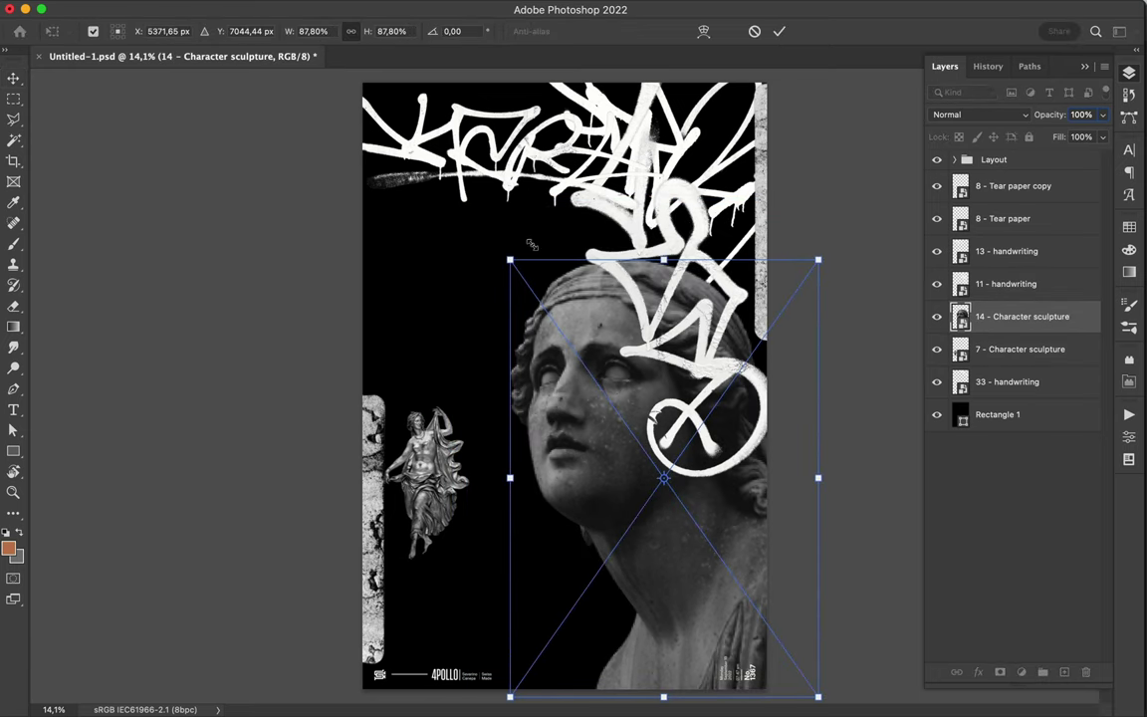
key(Return)
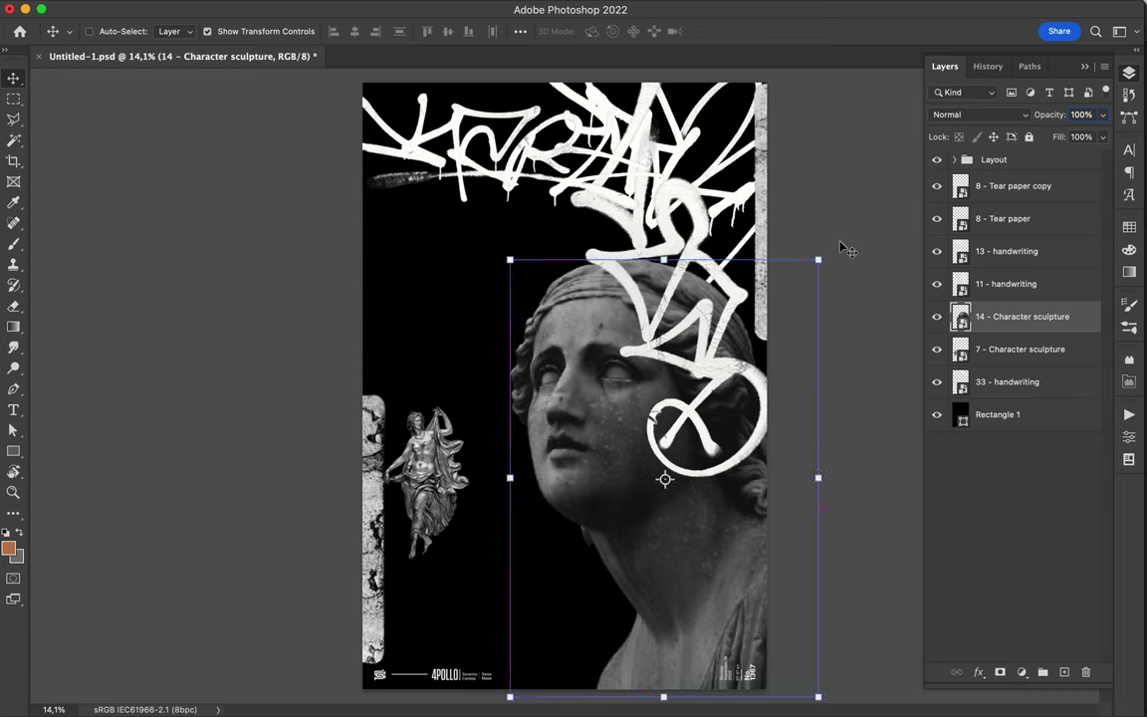
drag(619, 388, 589, 367)
Move the small sculpture figure further left and down toward the edge
drag(379, 531, 368, 530)
drag(454, 476, 432, 493)
click(478, 693)
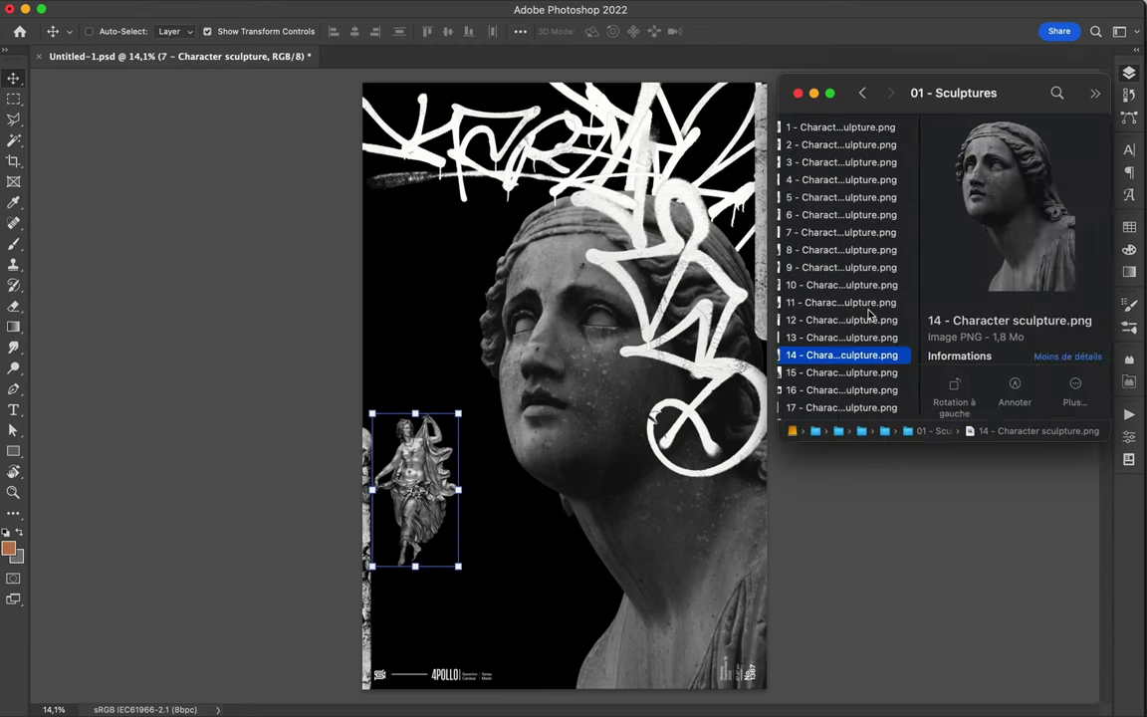
Place 4 - Error messages.png, the Reload text, at the poster's upper left
scroll(869, 314, left, 2)
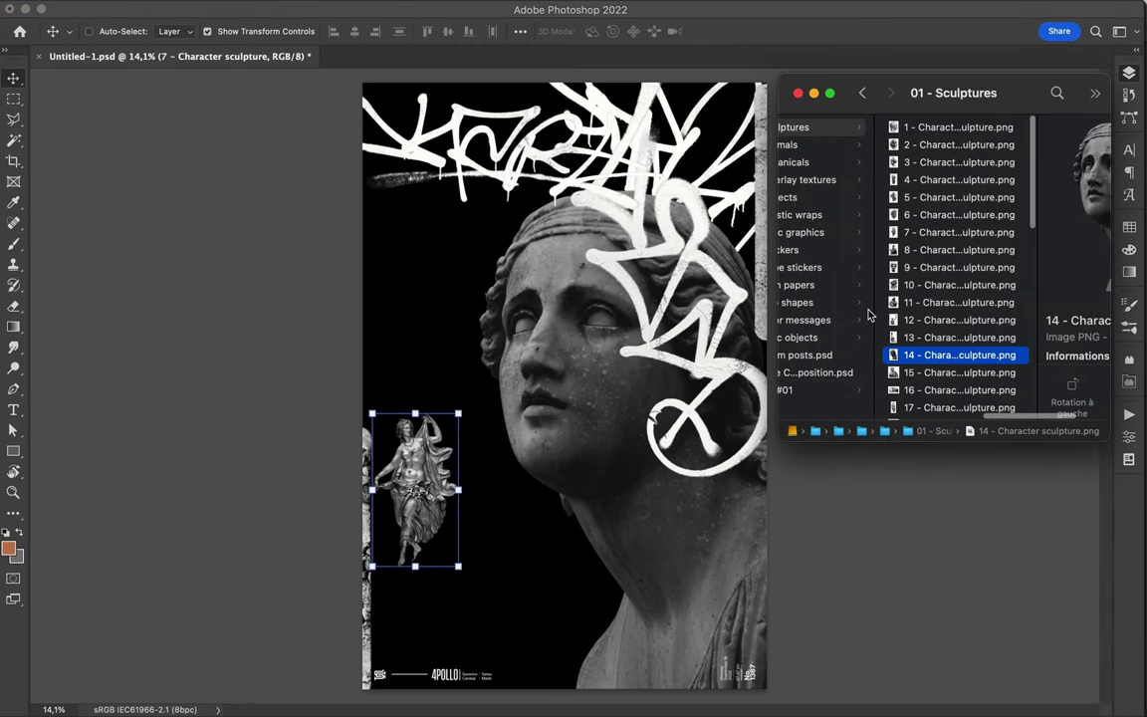
scroll(869, 314, left, 3)
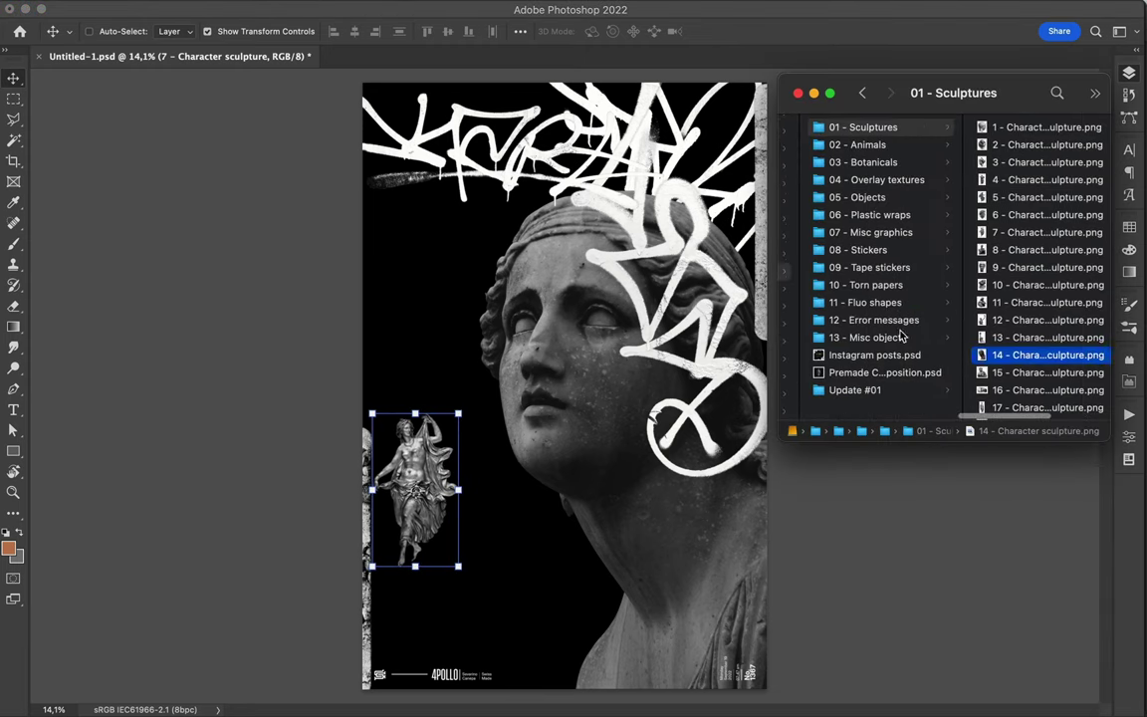
click(921, 317)
click(1020, 184)
mouse_move(1014, 206)
mouse_down()
mouse_move(563, 385)
mouse_move(428, 204)
mouse_up()
key(Return)
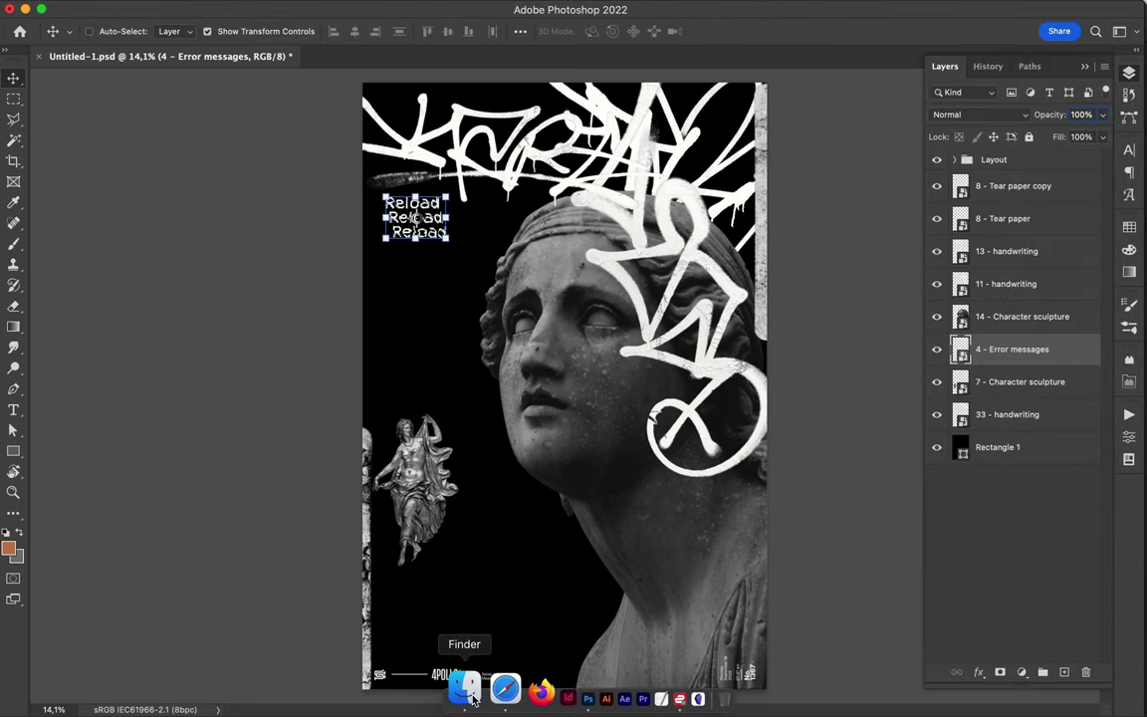
Place spray mark 17.png from the Spray paint folder onto the statue's face
click(467, 686)
scroll(834, 252, left, 5)
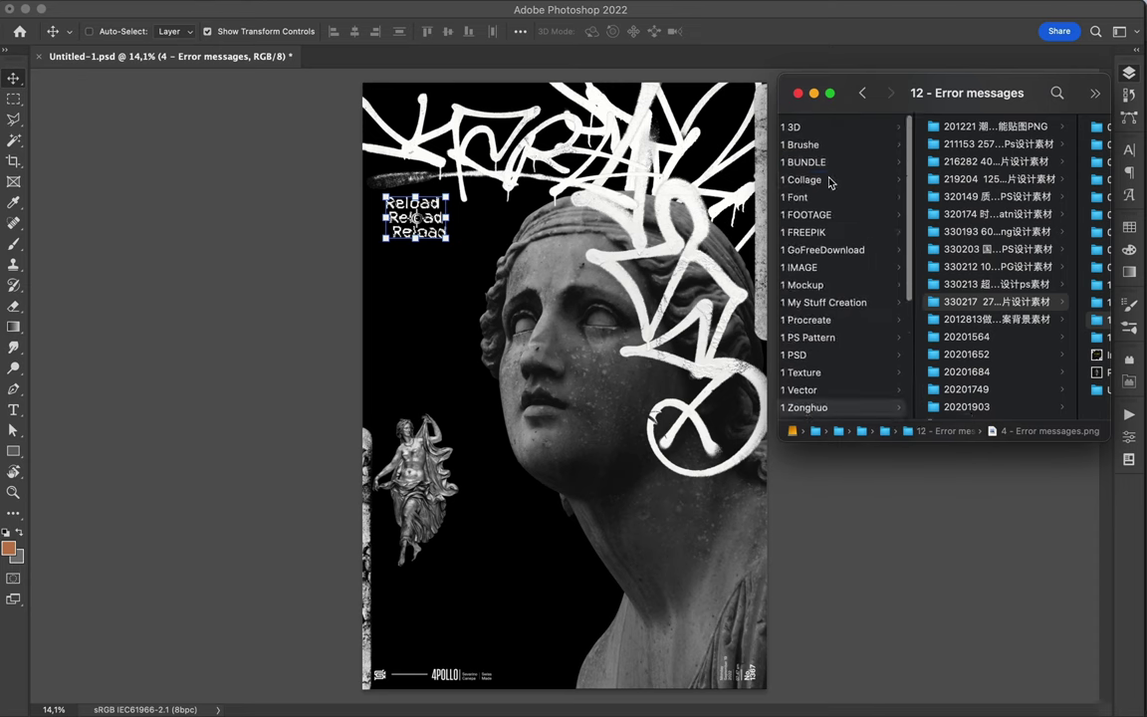
click(834, 251)
key(Down)
click(1007, 232)
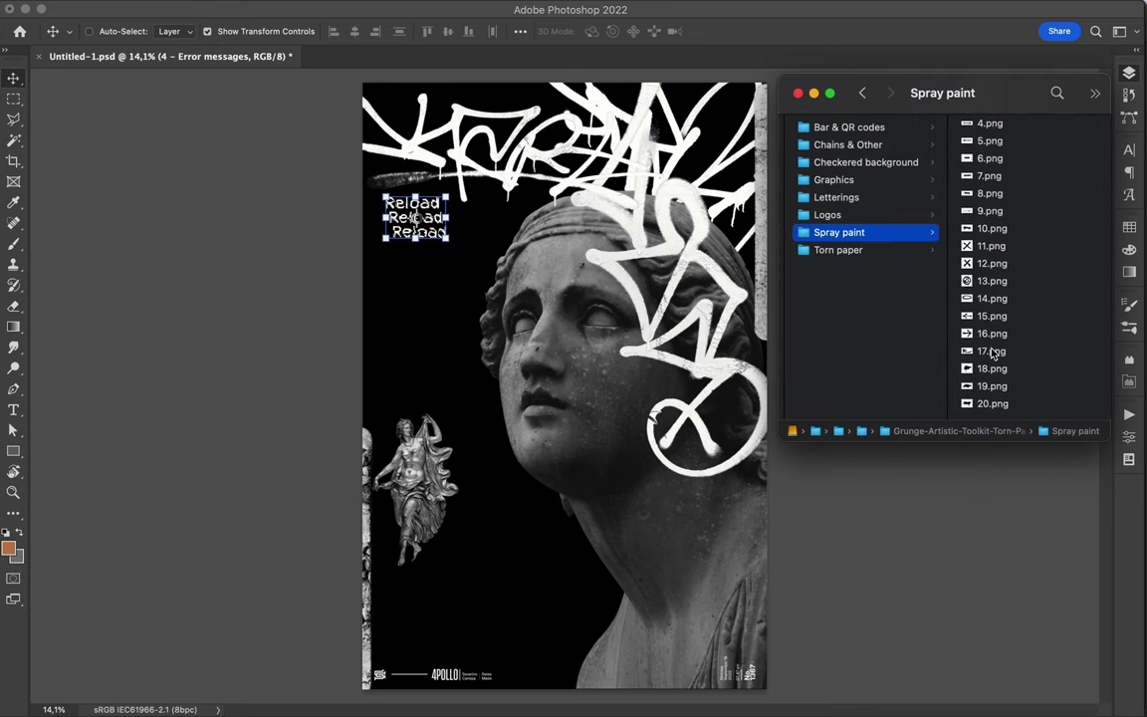
drag(995, 348, 563, 384)
click(197, 8)
key(Return)
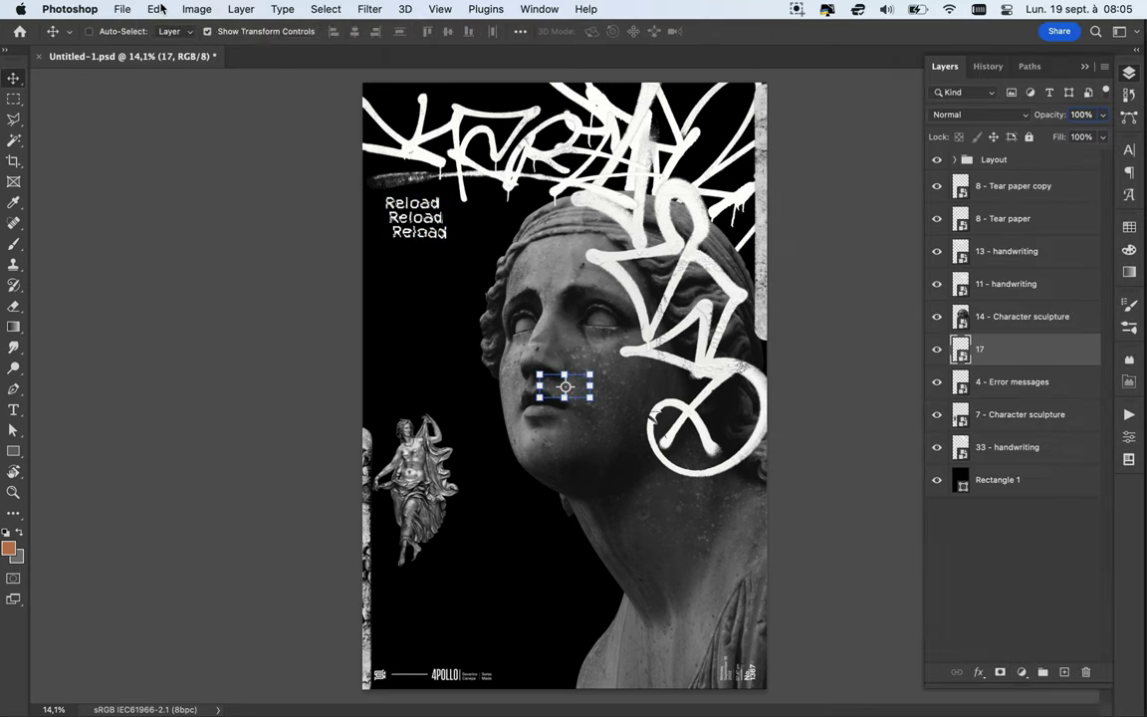
Flip the arrow graphic vertically and draw a rectangle covering it
click(157, 8)
click(467, 647)
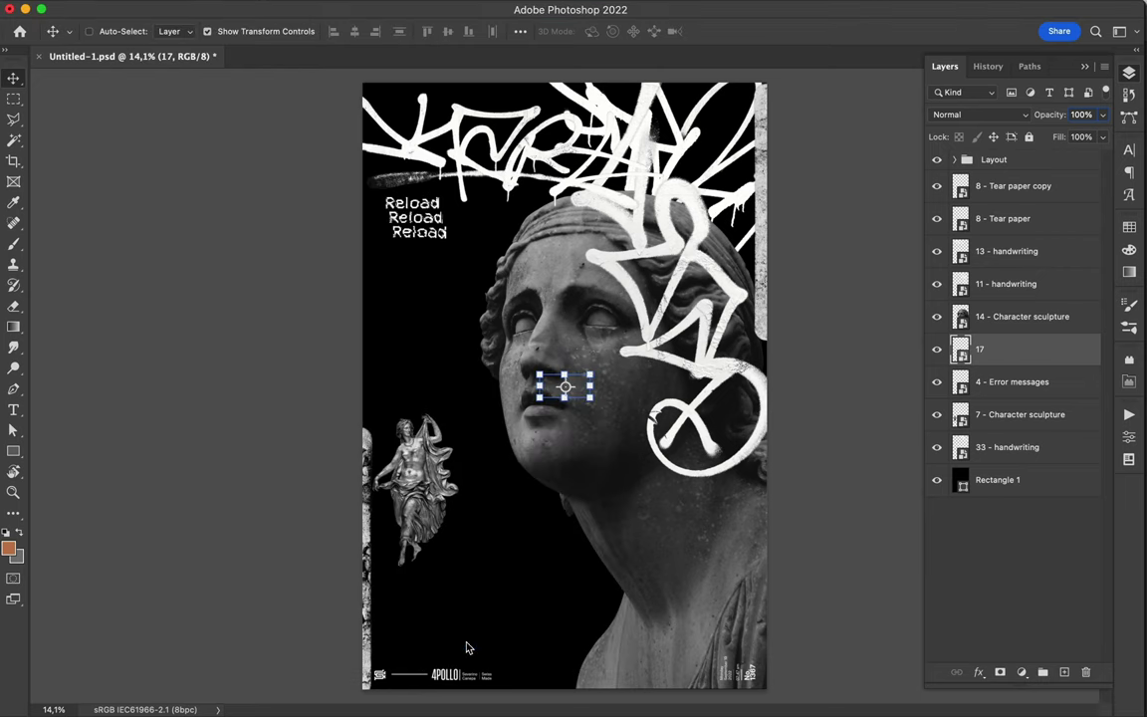
key(u)
drag(431, 321, 628, 407)
key(v)
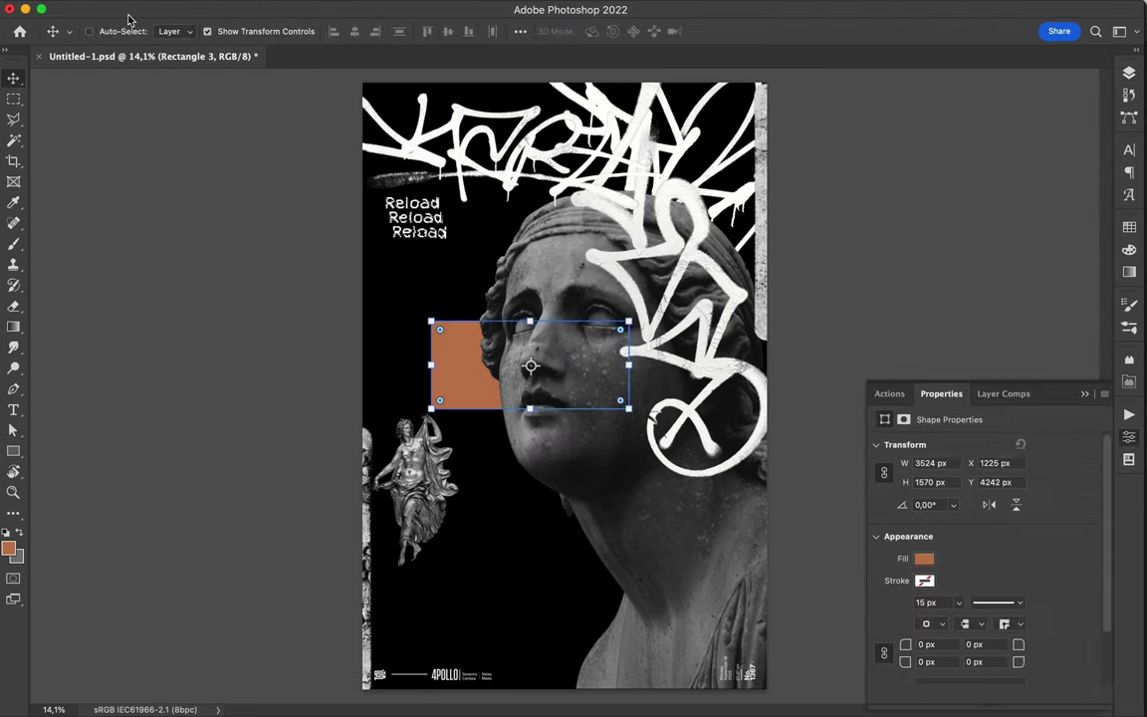
key(u)
click(224, 31)
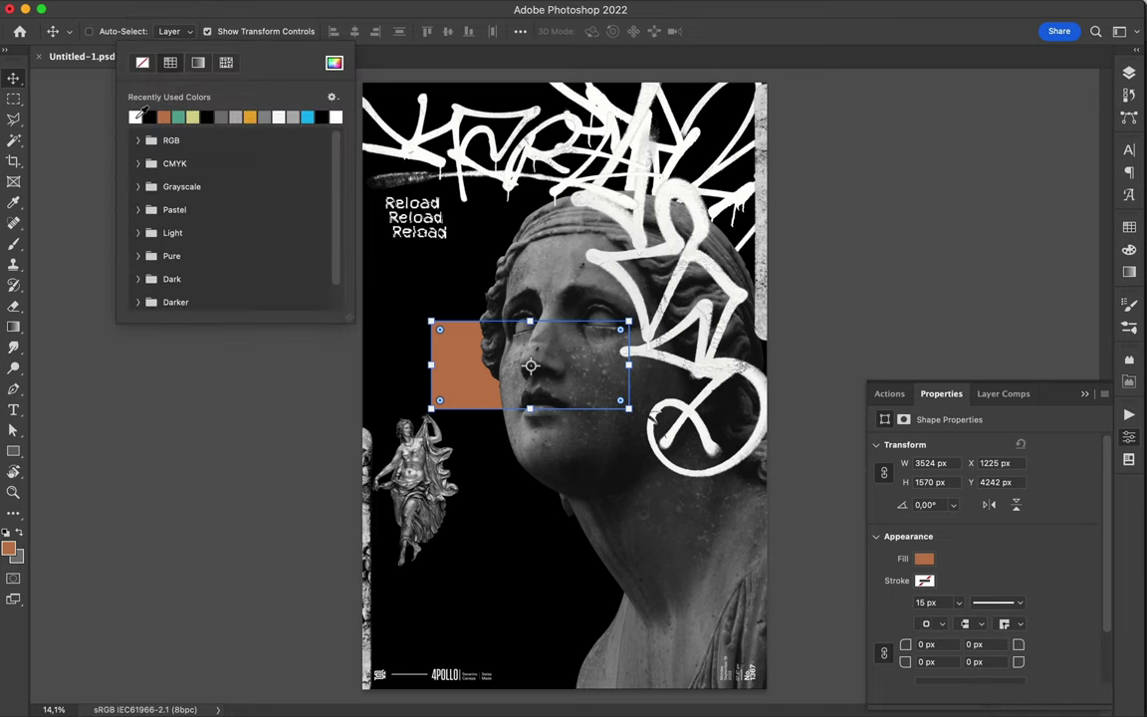
key(Escape)
Fill the rectangle white, clip it to the arrow layer and merge them
key(a)
key(a)
click(234, 31)
click(129, 118)
key(F7)
alt+click(1005, 365)
shift+click(1005, 381)
key(ctrl+e)
key(v)
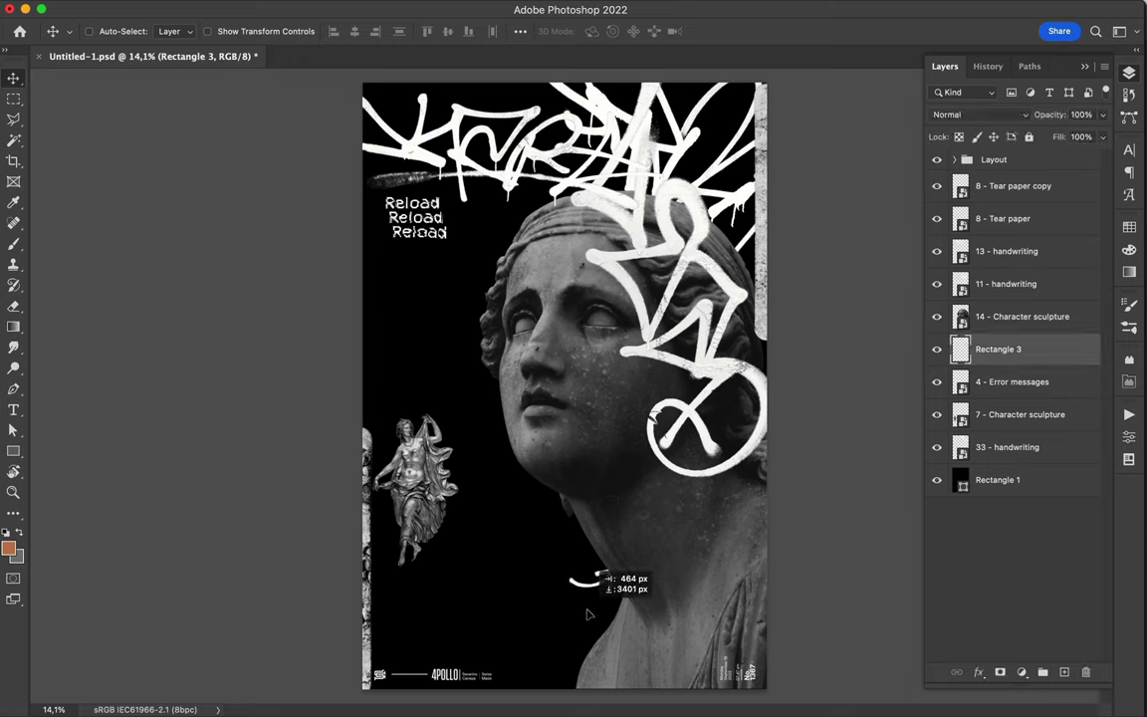
Move the white arrow lower, then browse Finder's Paper folder into the cardboard texture subfolders
drag(587, 615, 583, 647)
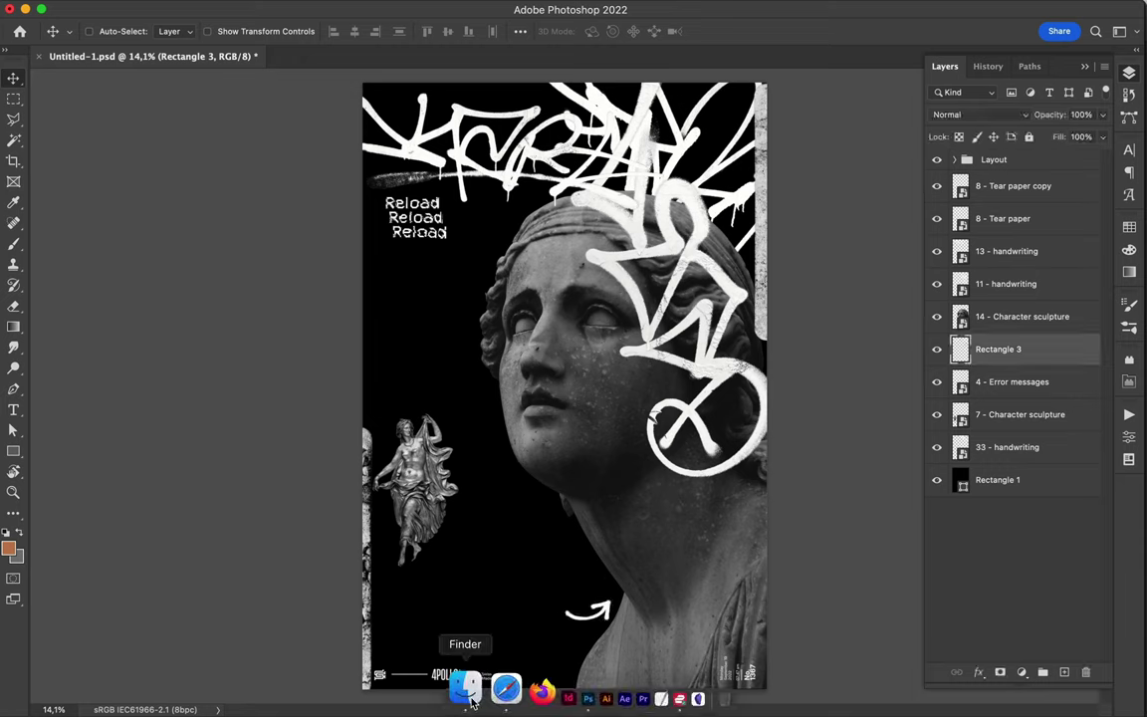
click(469, 689)
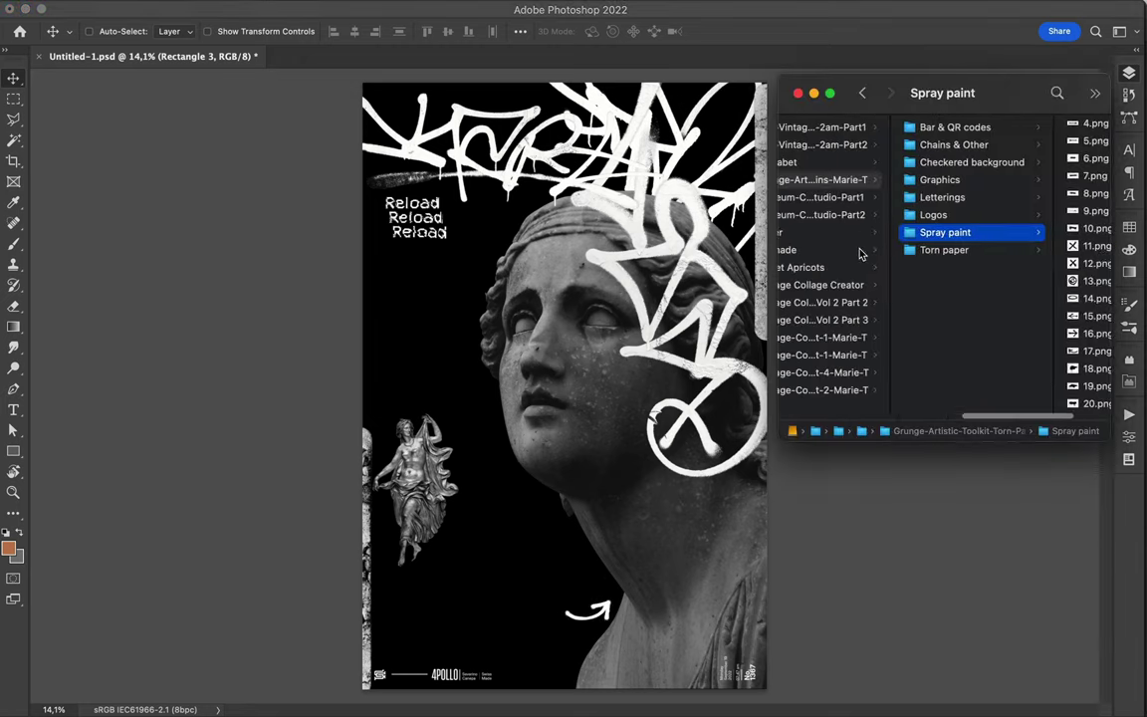
click(895, 232)
click(996, 250)
key(Up)
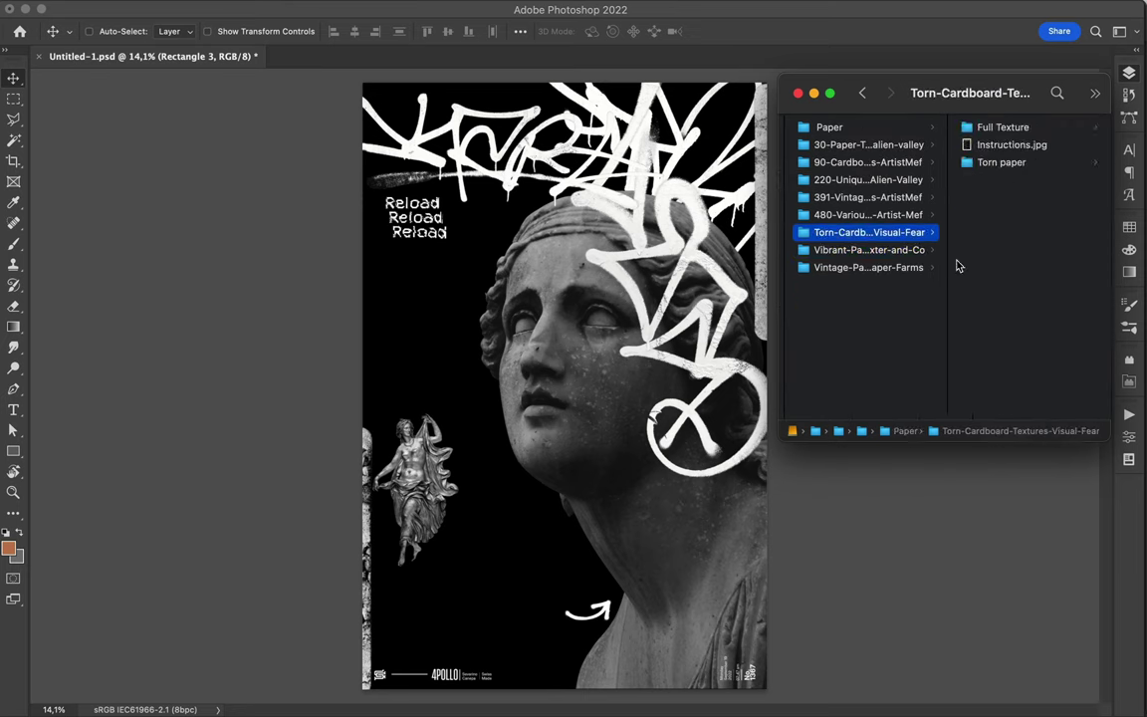
key(Up)
key(Right)
key(Down)
key(Down)
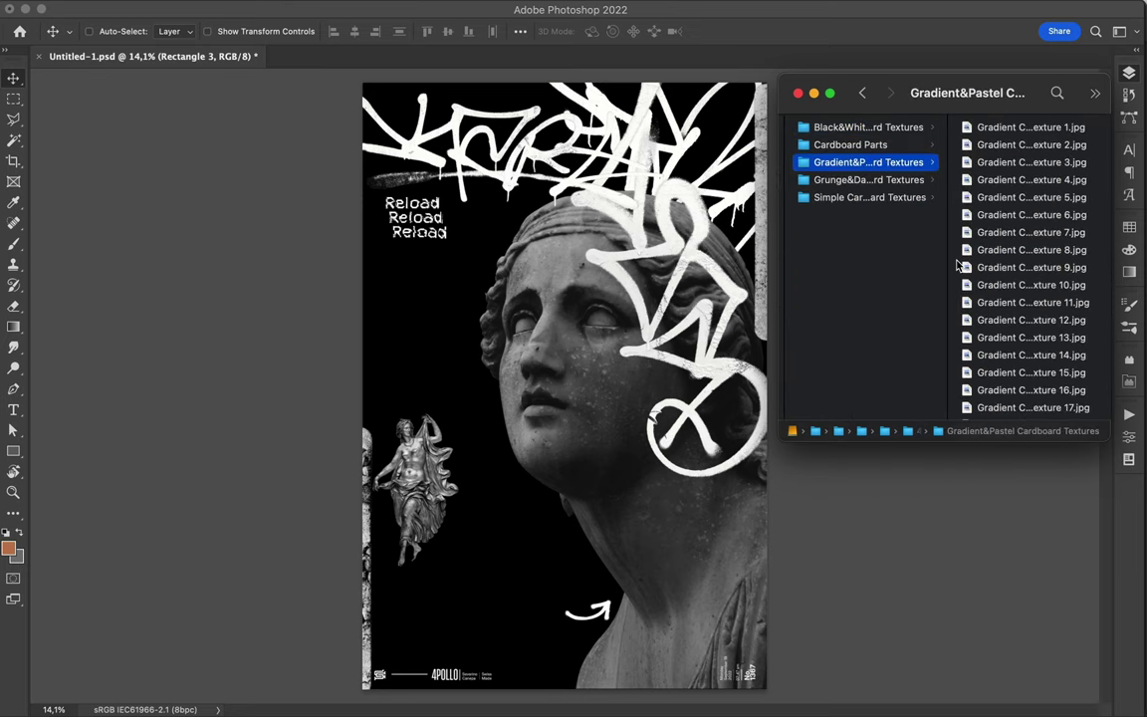
Preview the pastel textures, then drag Gradient Cardboard Texture 32.jpg into the poster
key(Down)
key(Down)
key(Up)
key(Up)
scroll(1015, 249, down, 5)
click(1015, 194)
key(Down)
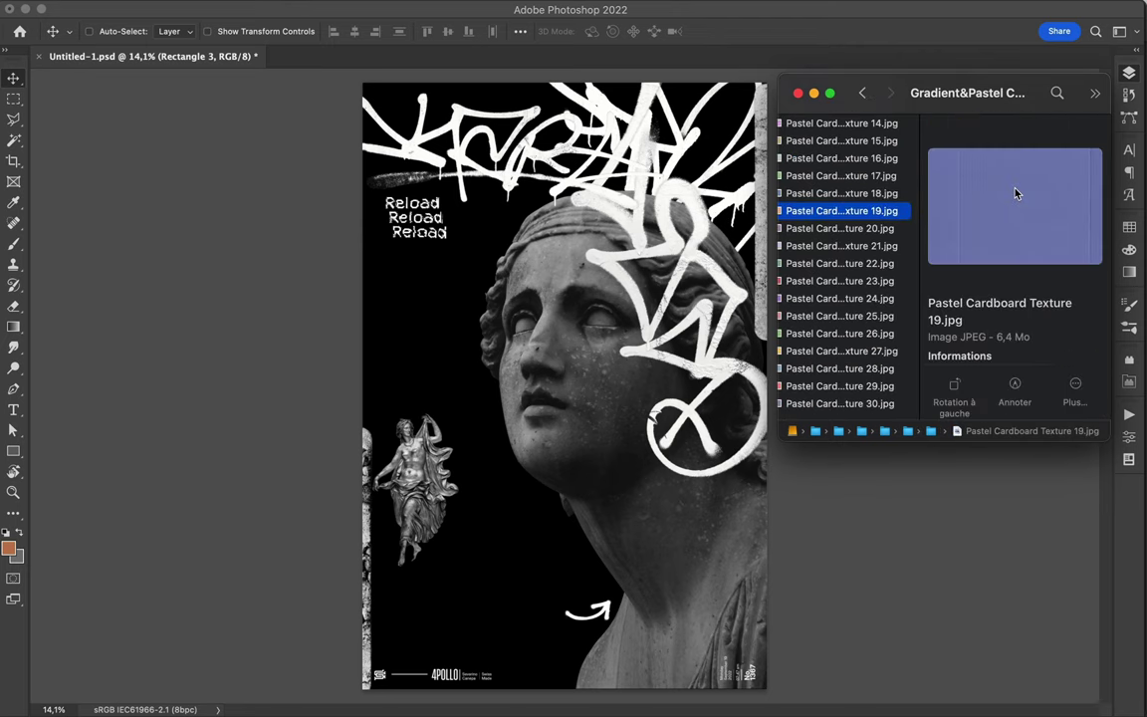
key(Down)
key(Down)
scroll(841, 249, up, 5)
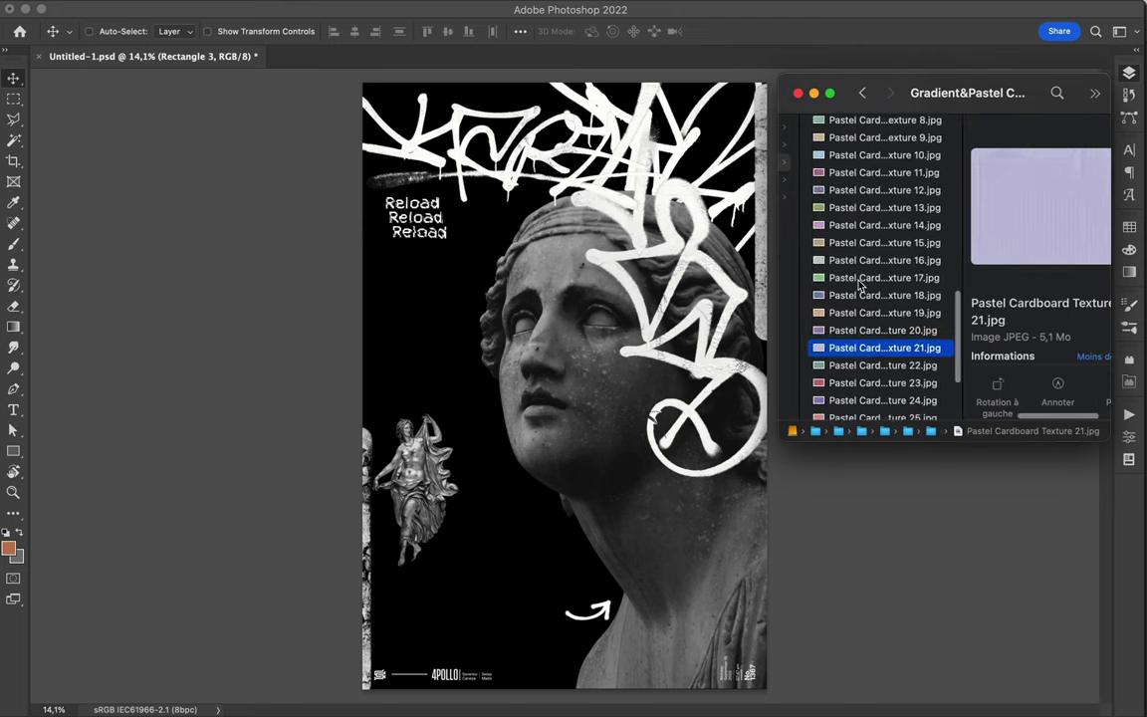
click(856, 175)
click(622, 314)
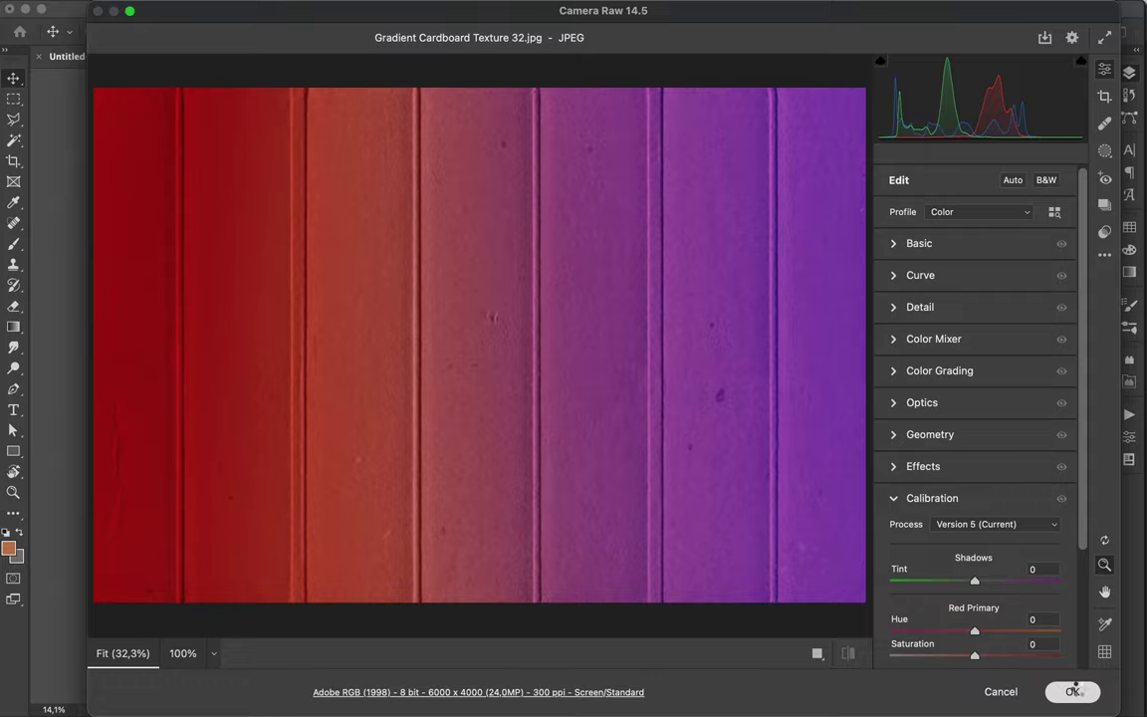
Accept Gradient Cardboard Texture 32 unchanged in Camera Raw, commit the placement, and select its layer
click(1073, 689)
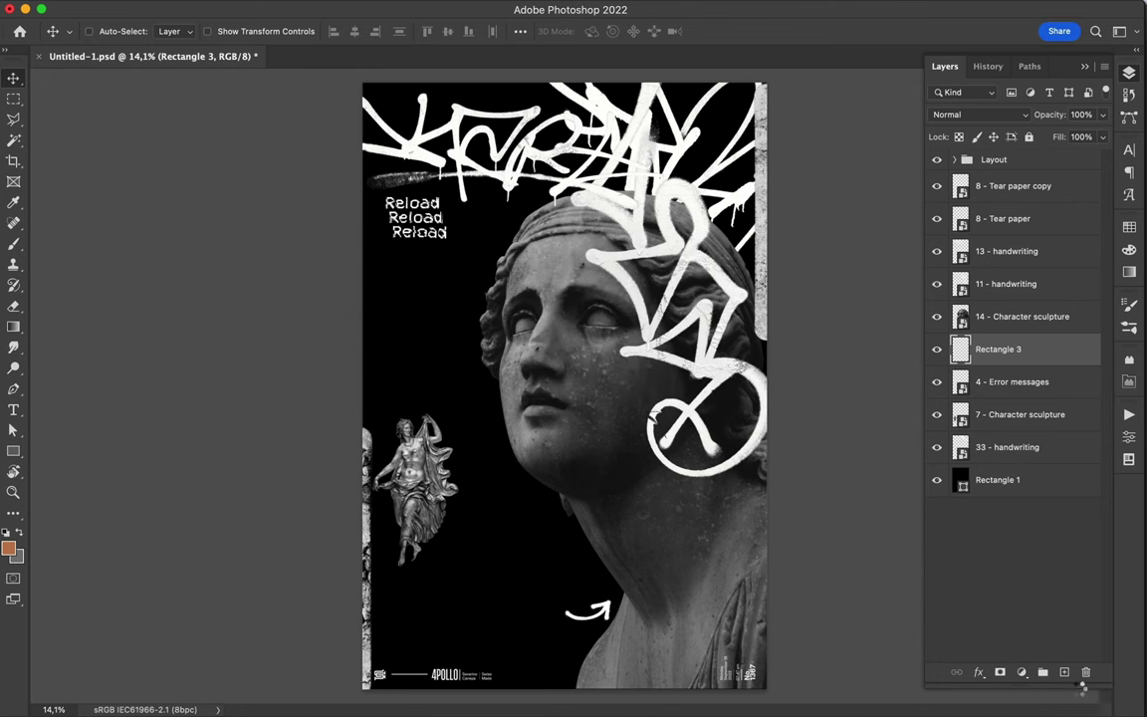
key(Return)
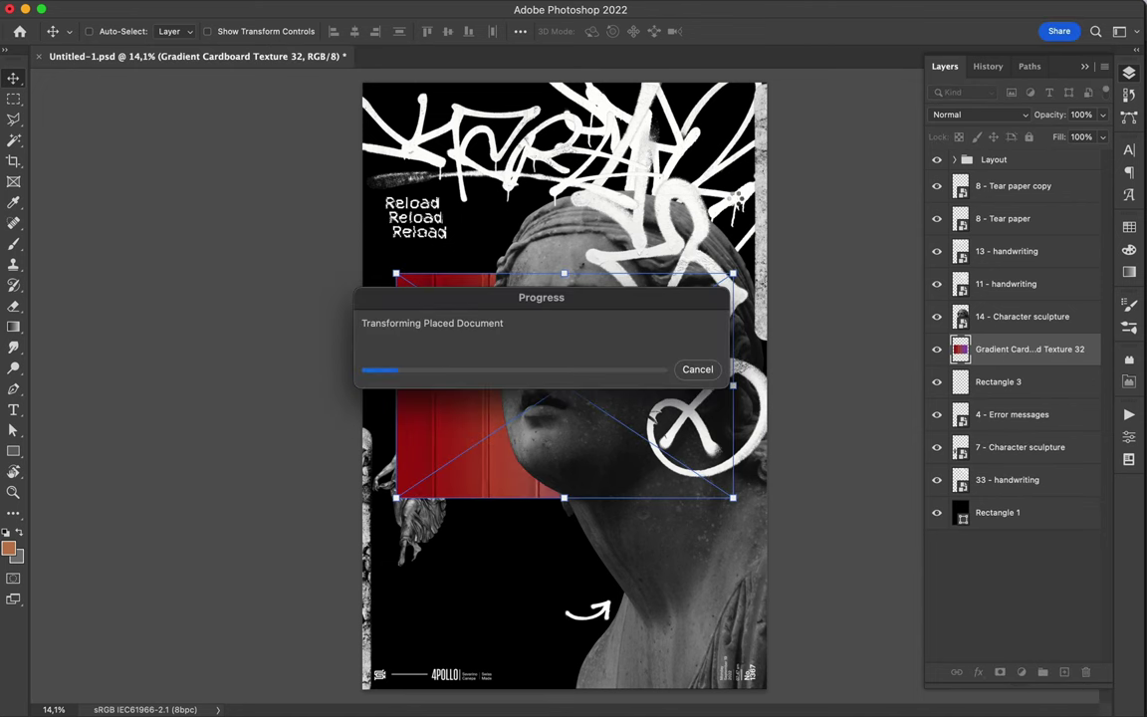
click(738, 204)
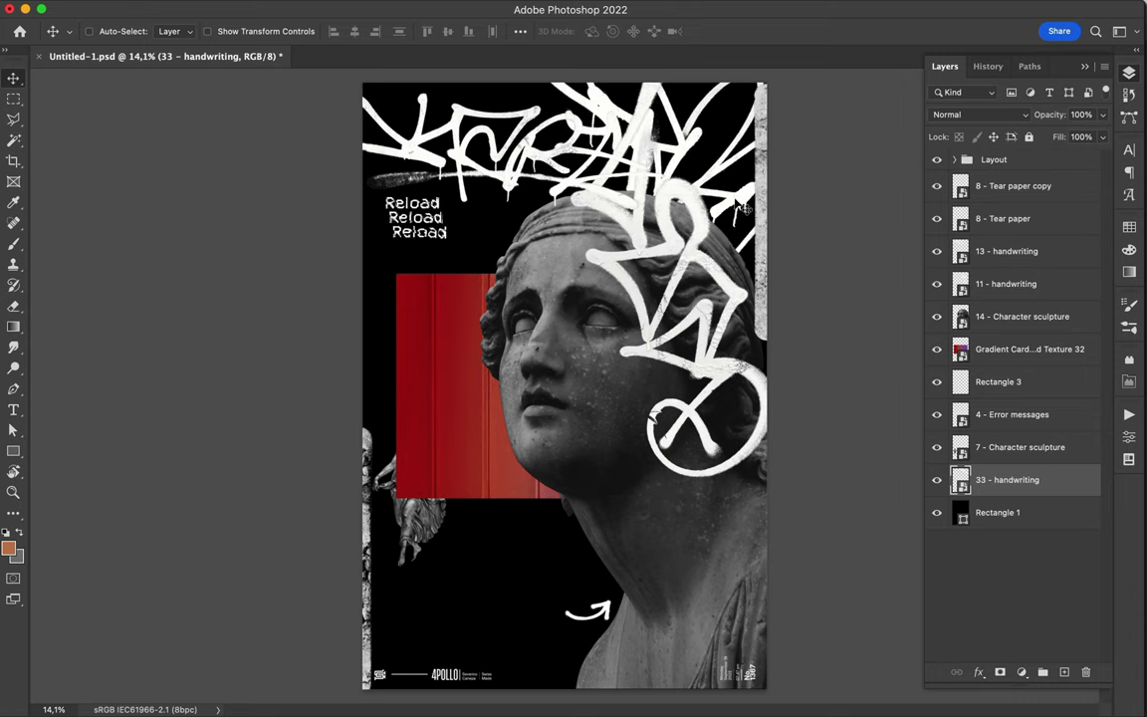
click(435, 388)
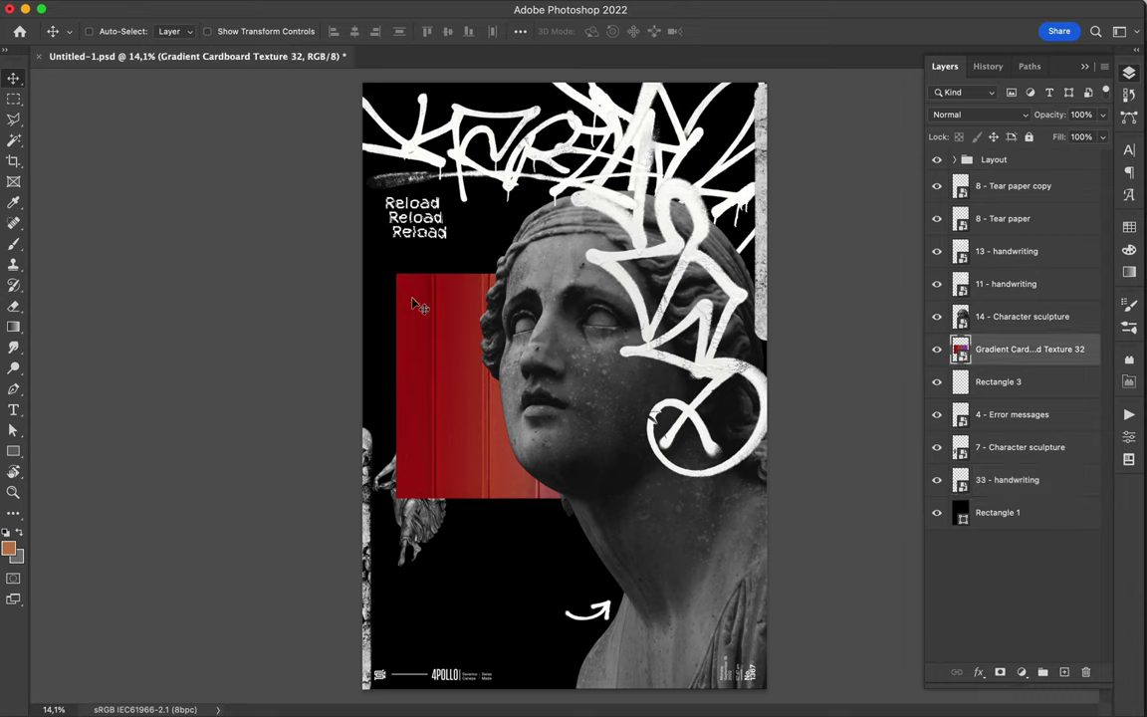
Rotate the gradient texture 90° so the panel stands upright behind the face
key(ctrl+t)
drag(370, 266, 625, 289)
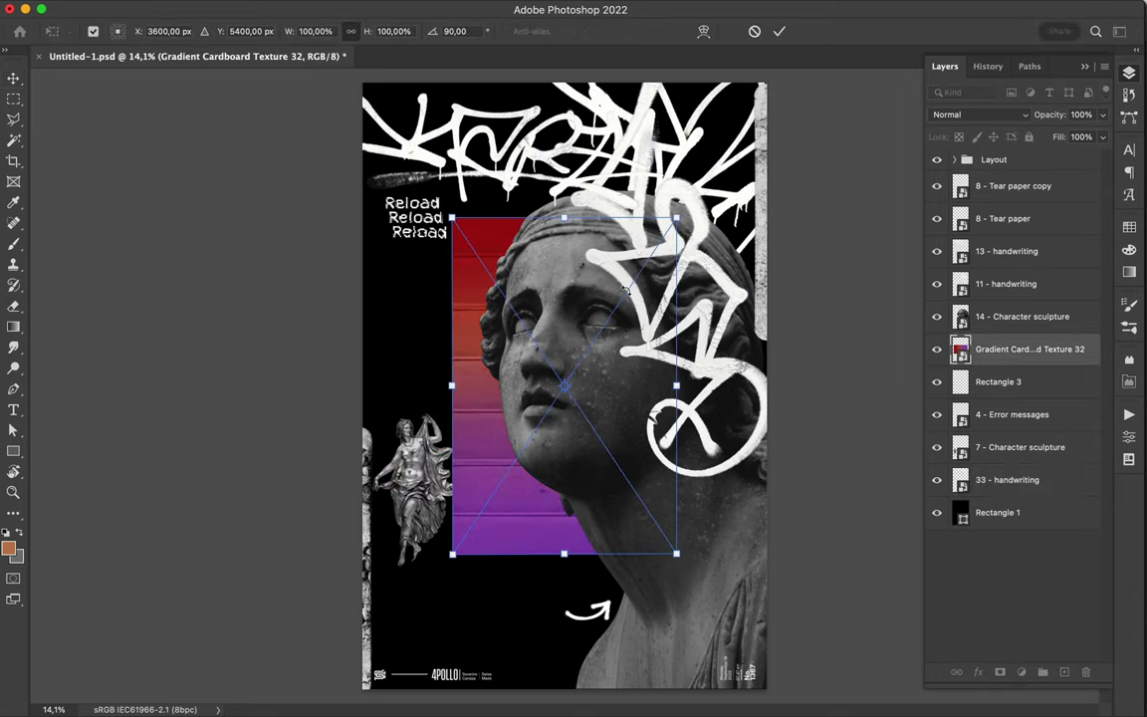
key(Return)
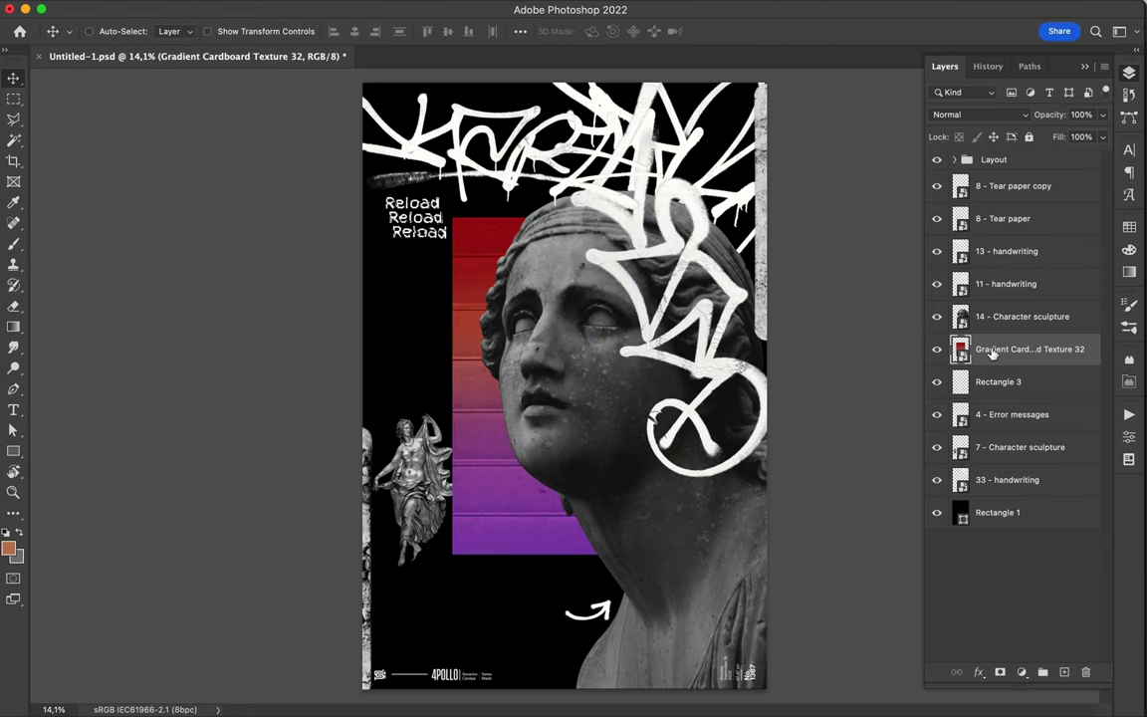
Duplicate the panel above the sculpture, rotate it -90° with purple on top, and move it right
drag(1008, 348, 1008, 310)
key(ctrl+t)
drag(617, 565, 665, 568)
key(Return)
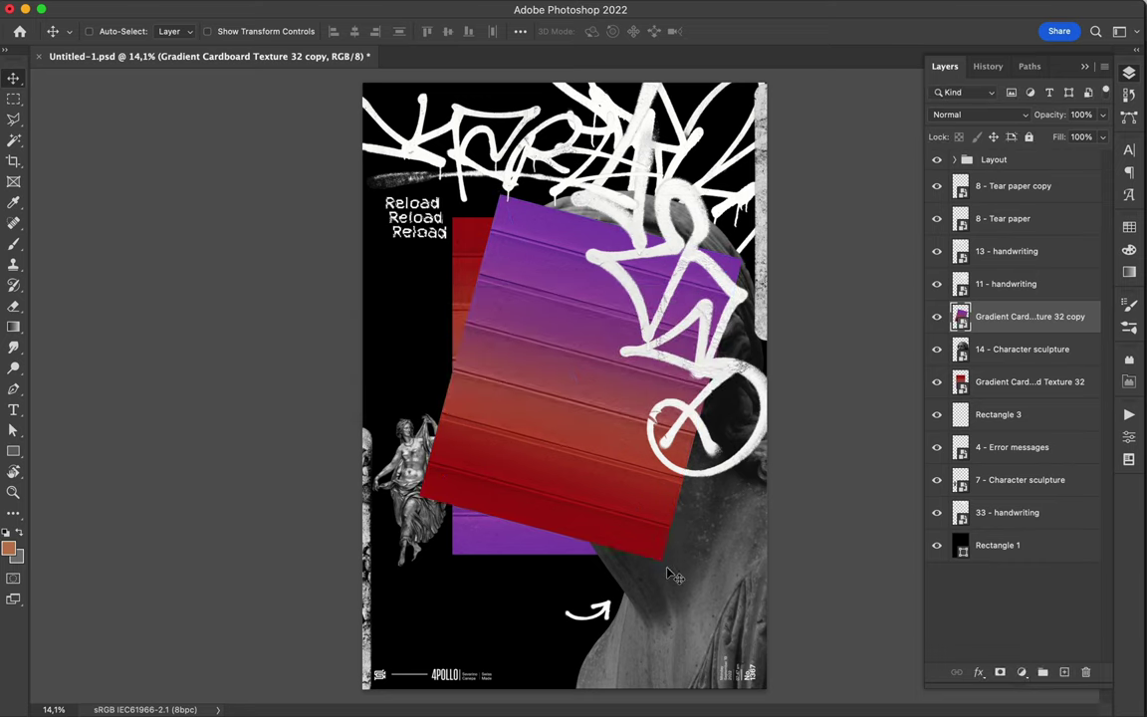
key(ctrl+z)
key(ctrl+t)
drag(687, 567, 646, 507)
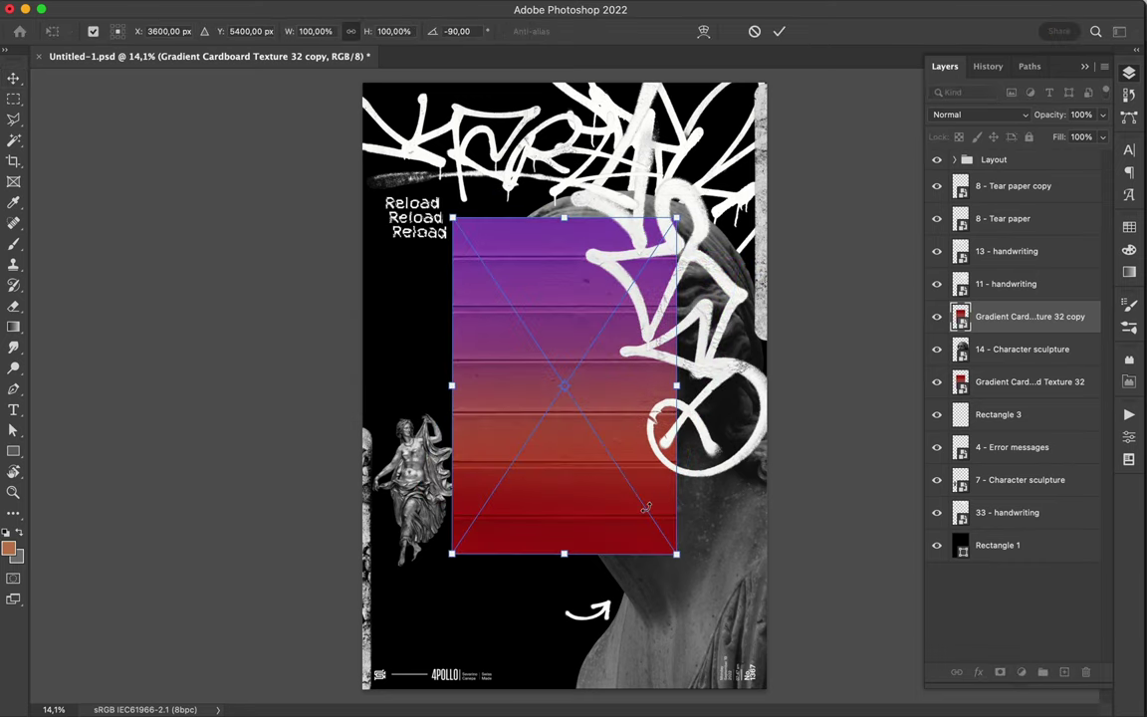
key(Return)
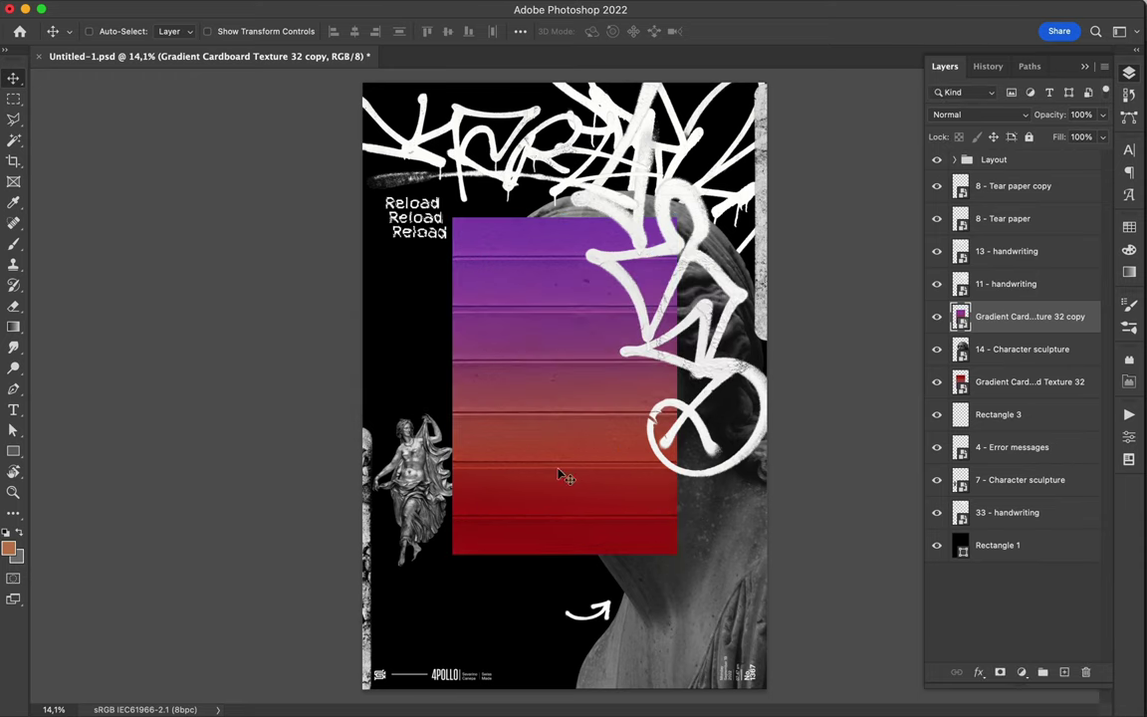
drag(562, 477, 837, 580)
ctrl+click(502, 520)
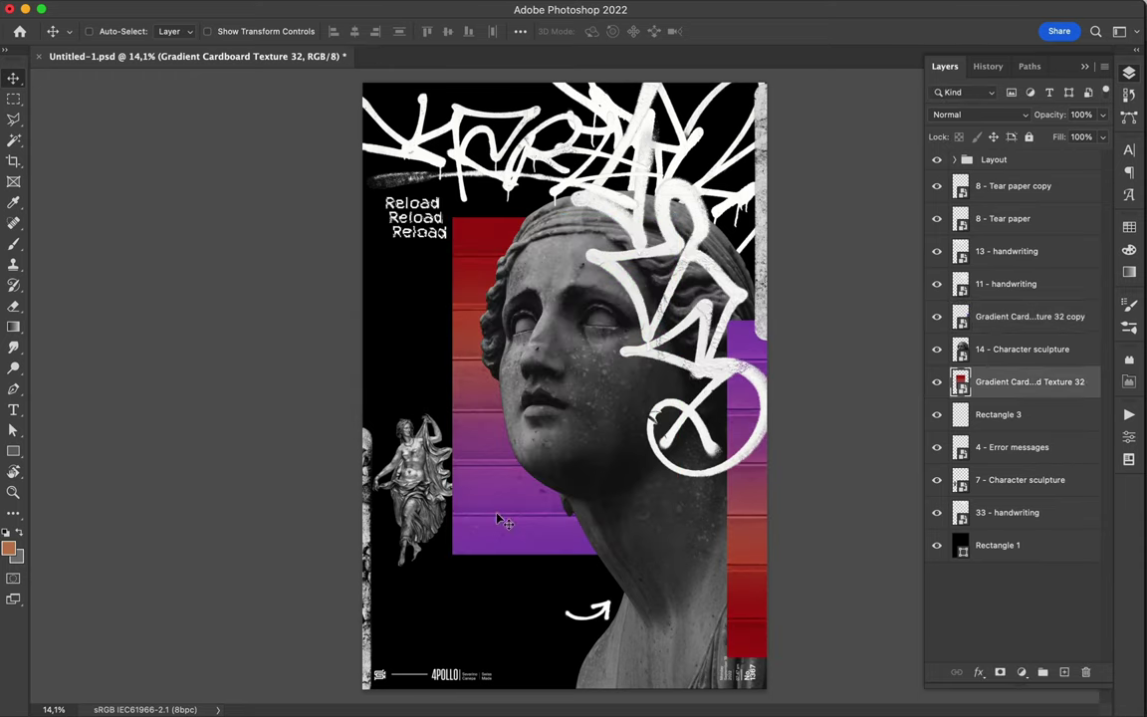
Scale the gradient panel behind the face down to about 57.72%
key(ctrl+t)
mouse_move(696, 622)
mouse_down()
mouse_move(597, 468)
mouse_move(527, 397)
mouse_move(537, 402)
mouse_up()
key(Return)
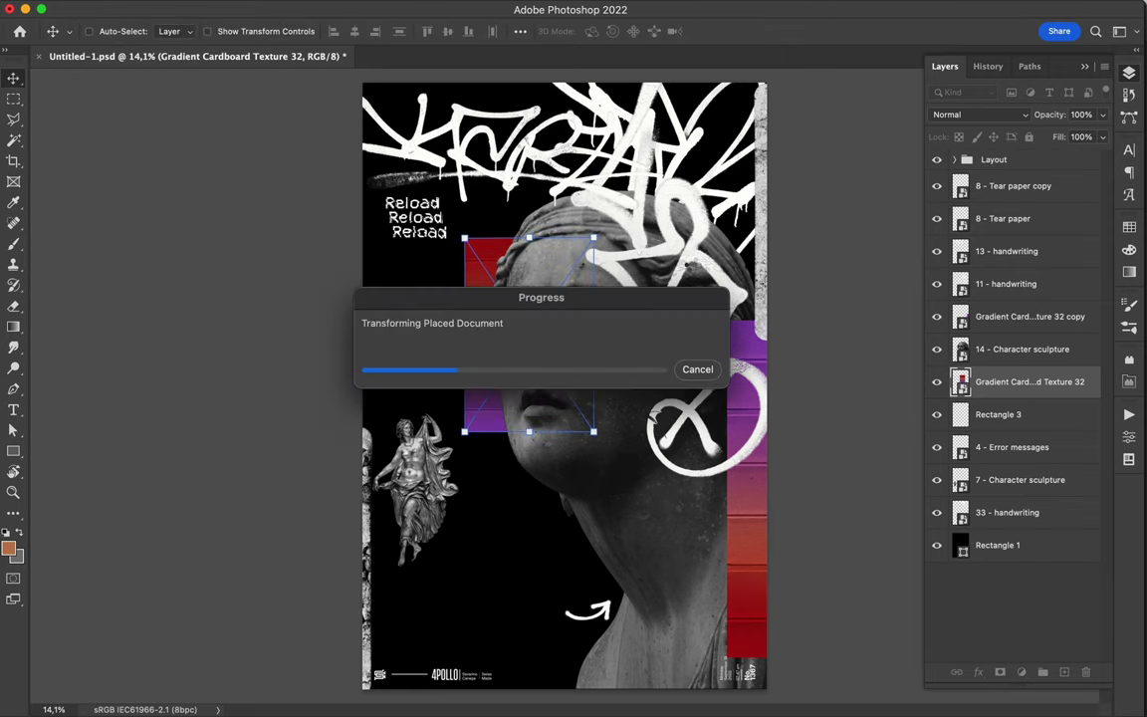
Add a small gradient strip below 33 - handwriting at the top-left beside Reload, and save
drag(427, 239, 256, 100)
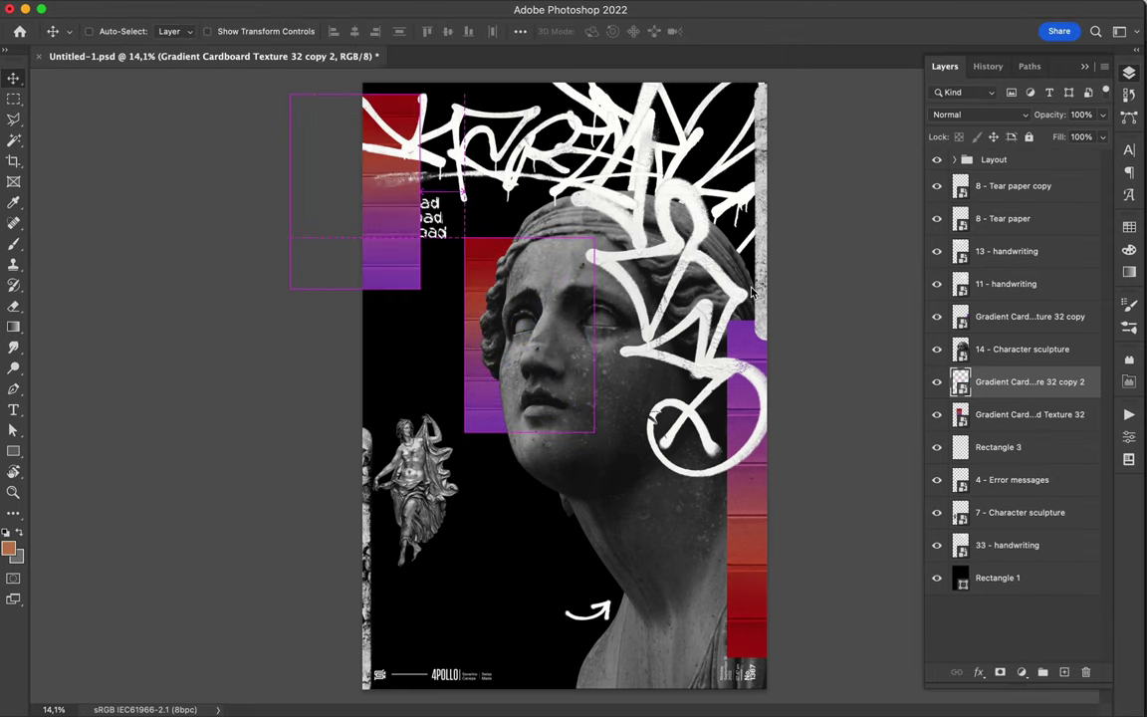
drag(1029, 381, 1029, 561)
key(ctrl+t)
drag(422, 286, 370, 214)
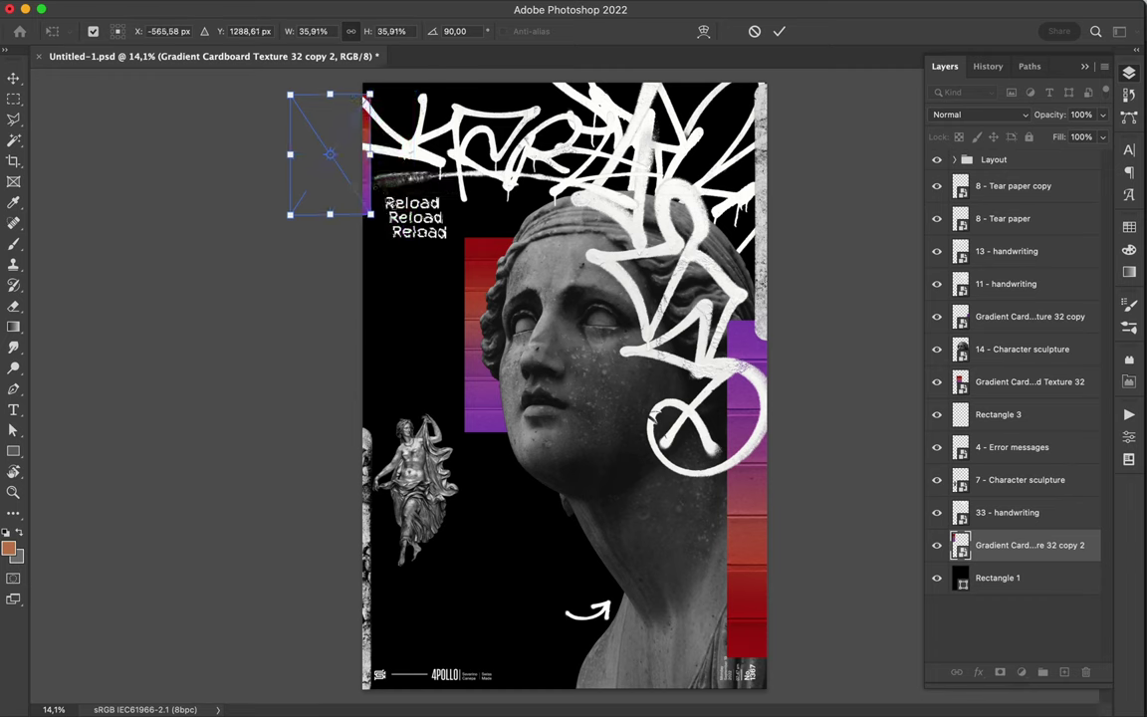
key(Return)
drag(331, 110, 374, 180)
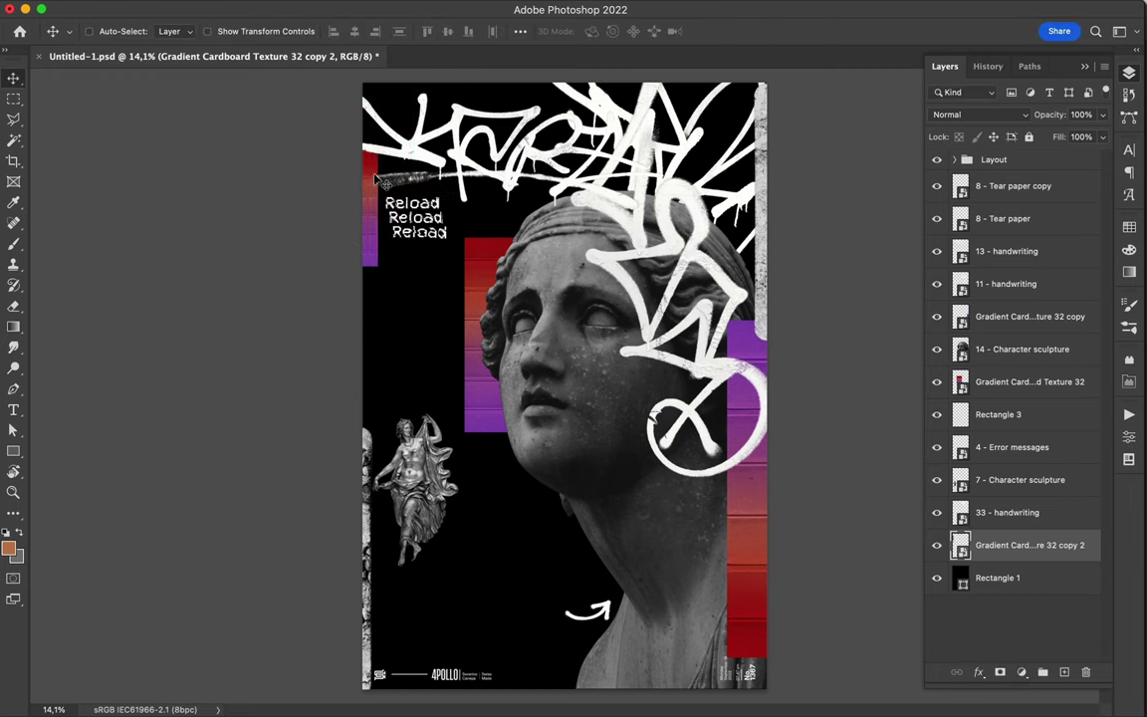
key(cmd+s)
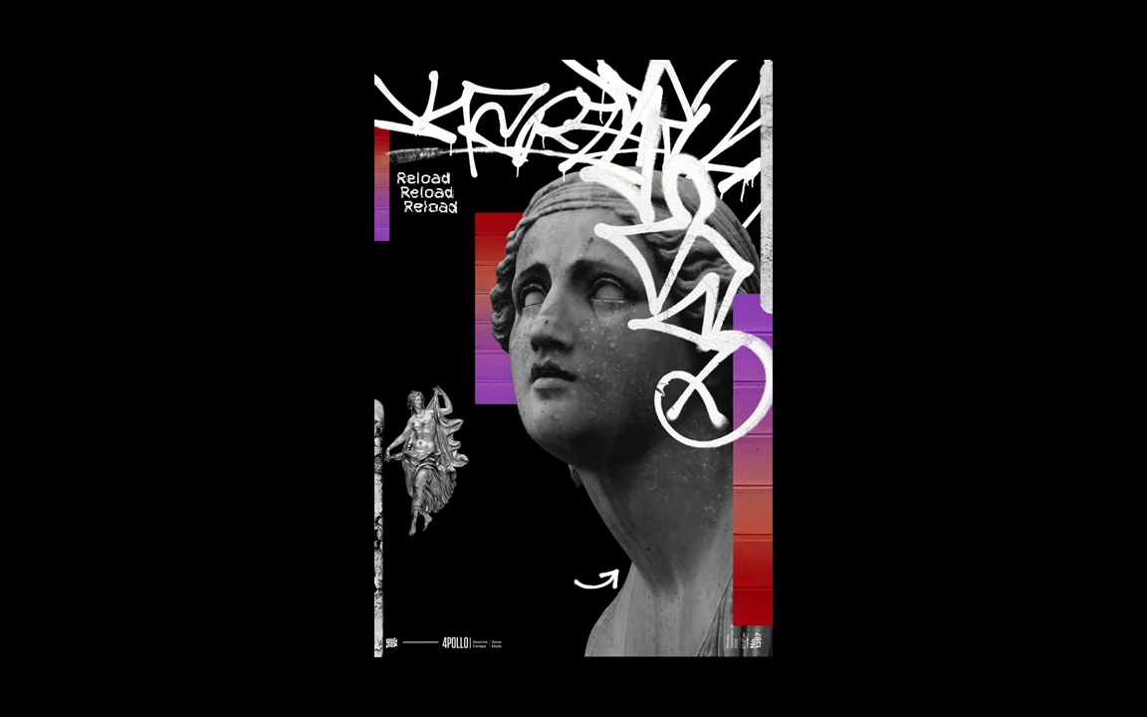